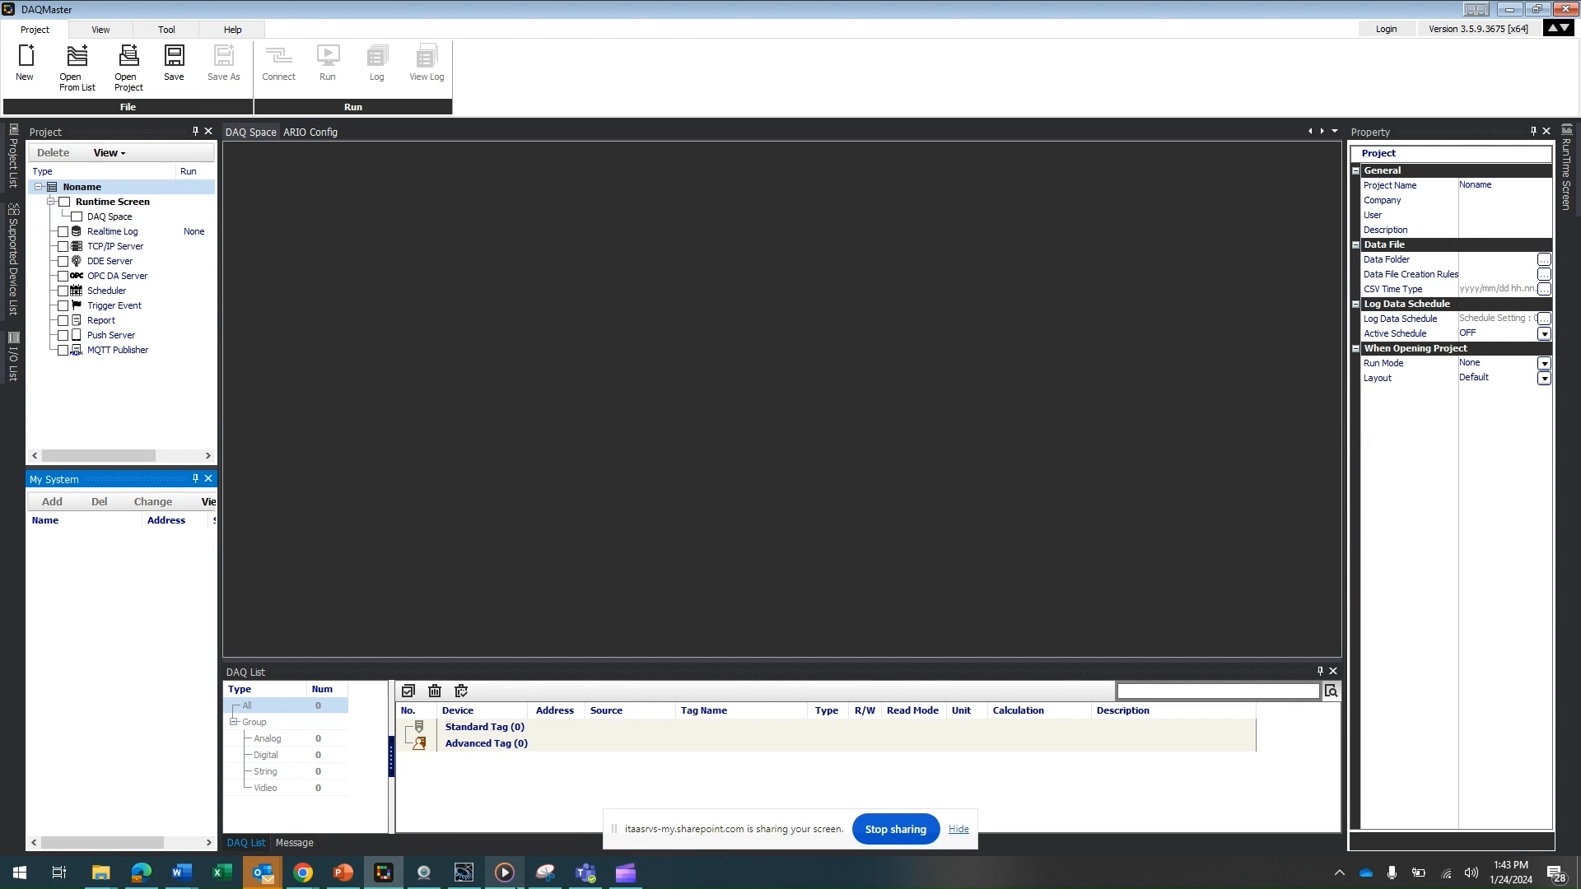
Step: Add ARIO Config from the supported device list to the system and scan for the attached coupler and modules
{"action": "left_click", "coordinate": [424, 872]}
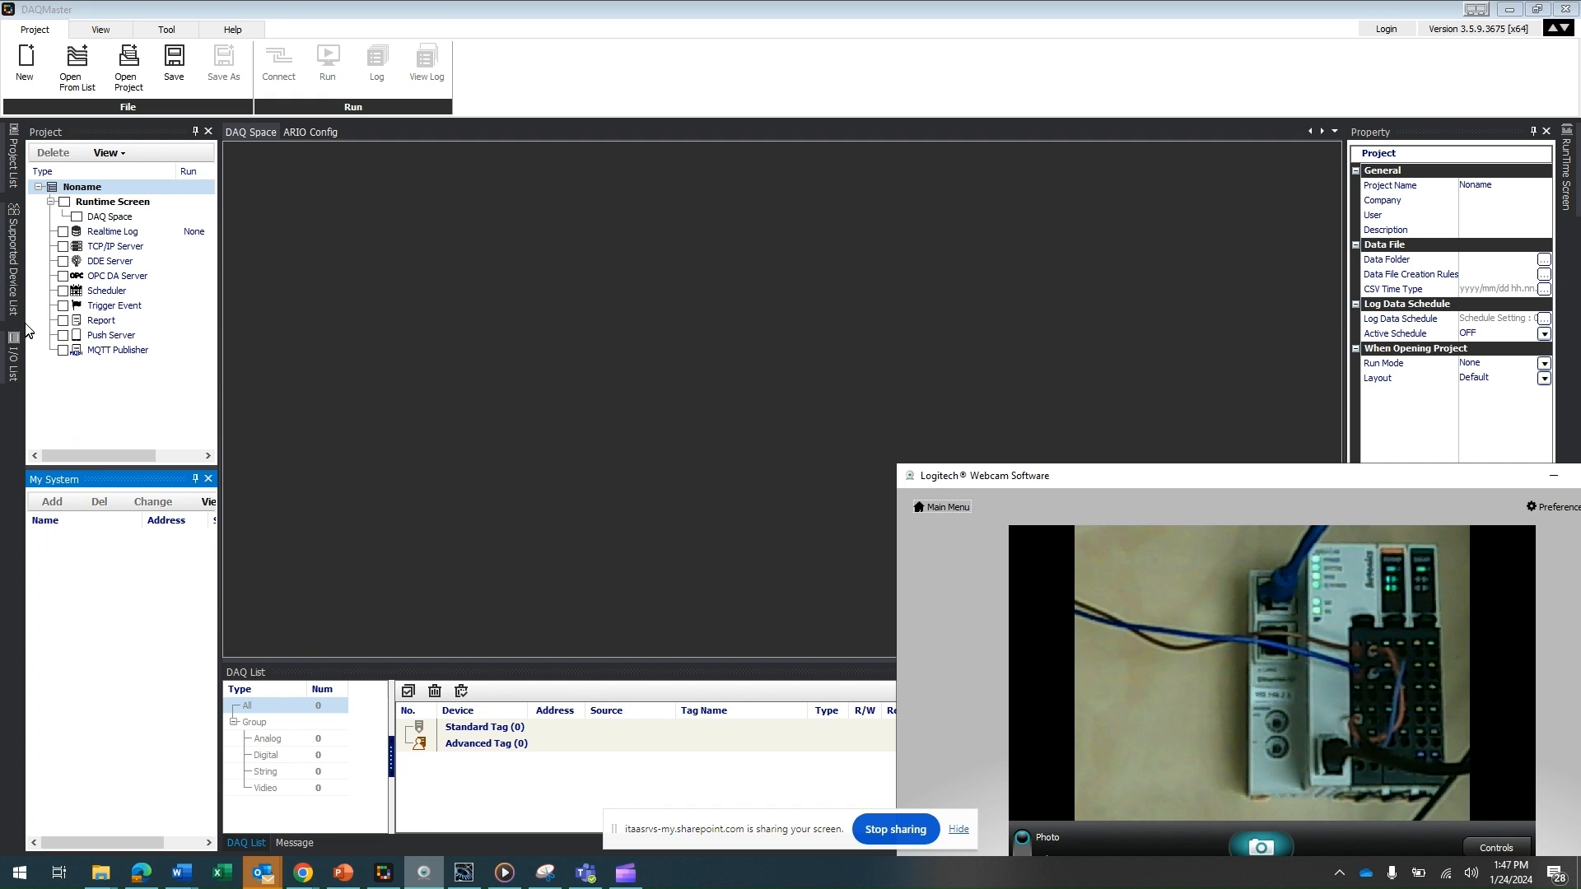
{"action": "left_click", "coordinate": [12, 280]}
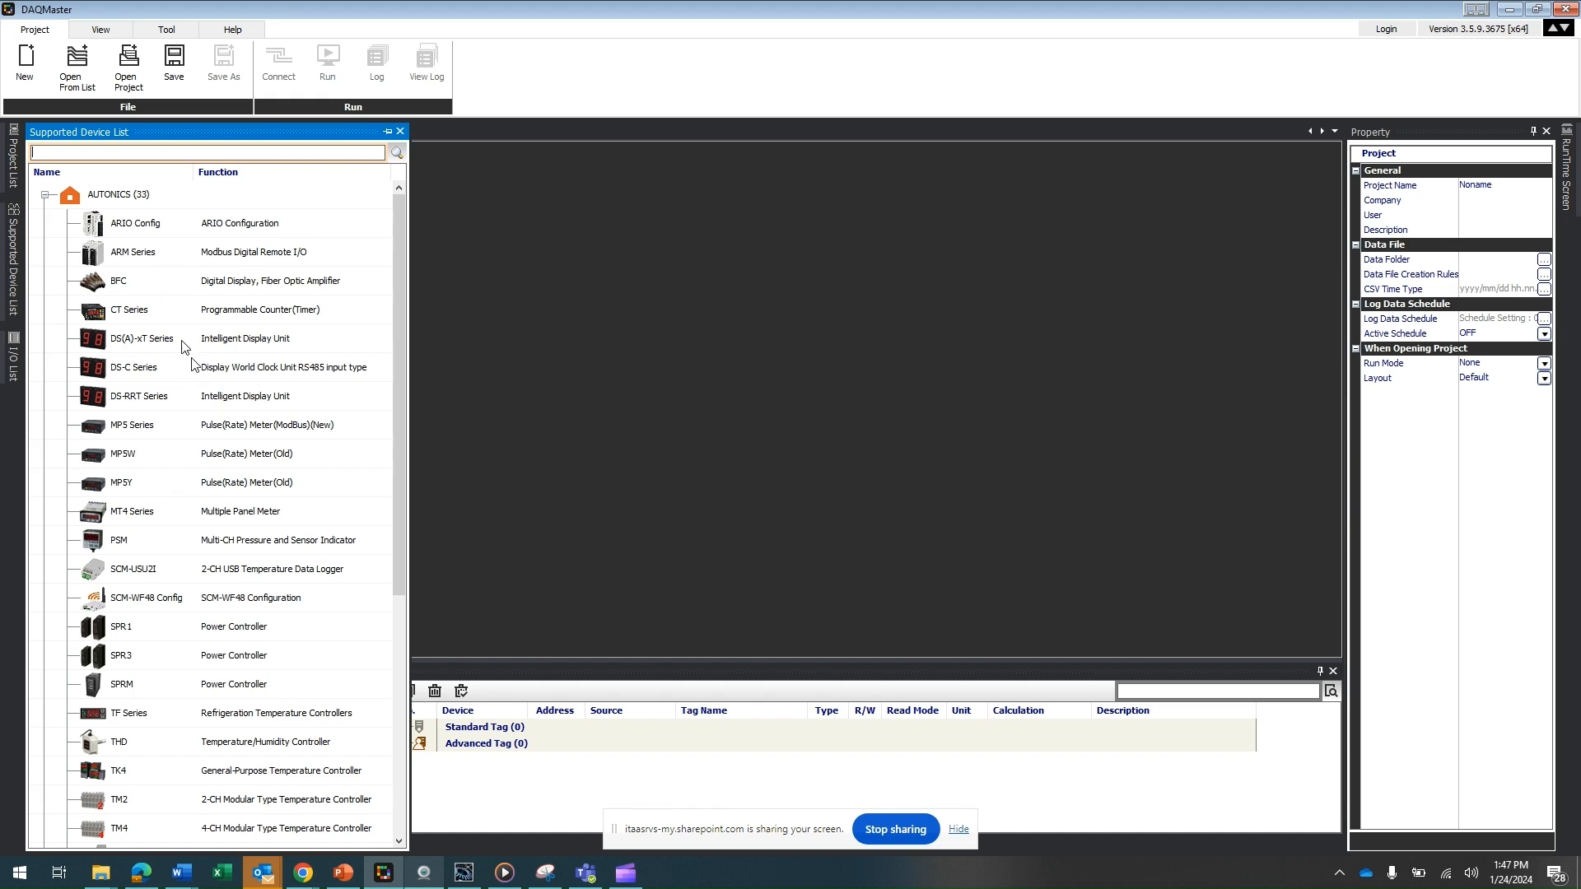
{"action": "double_click", "coordinate": [107, 229]}
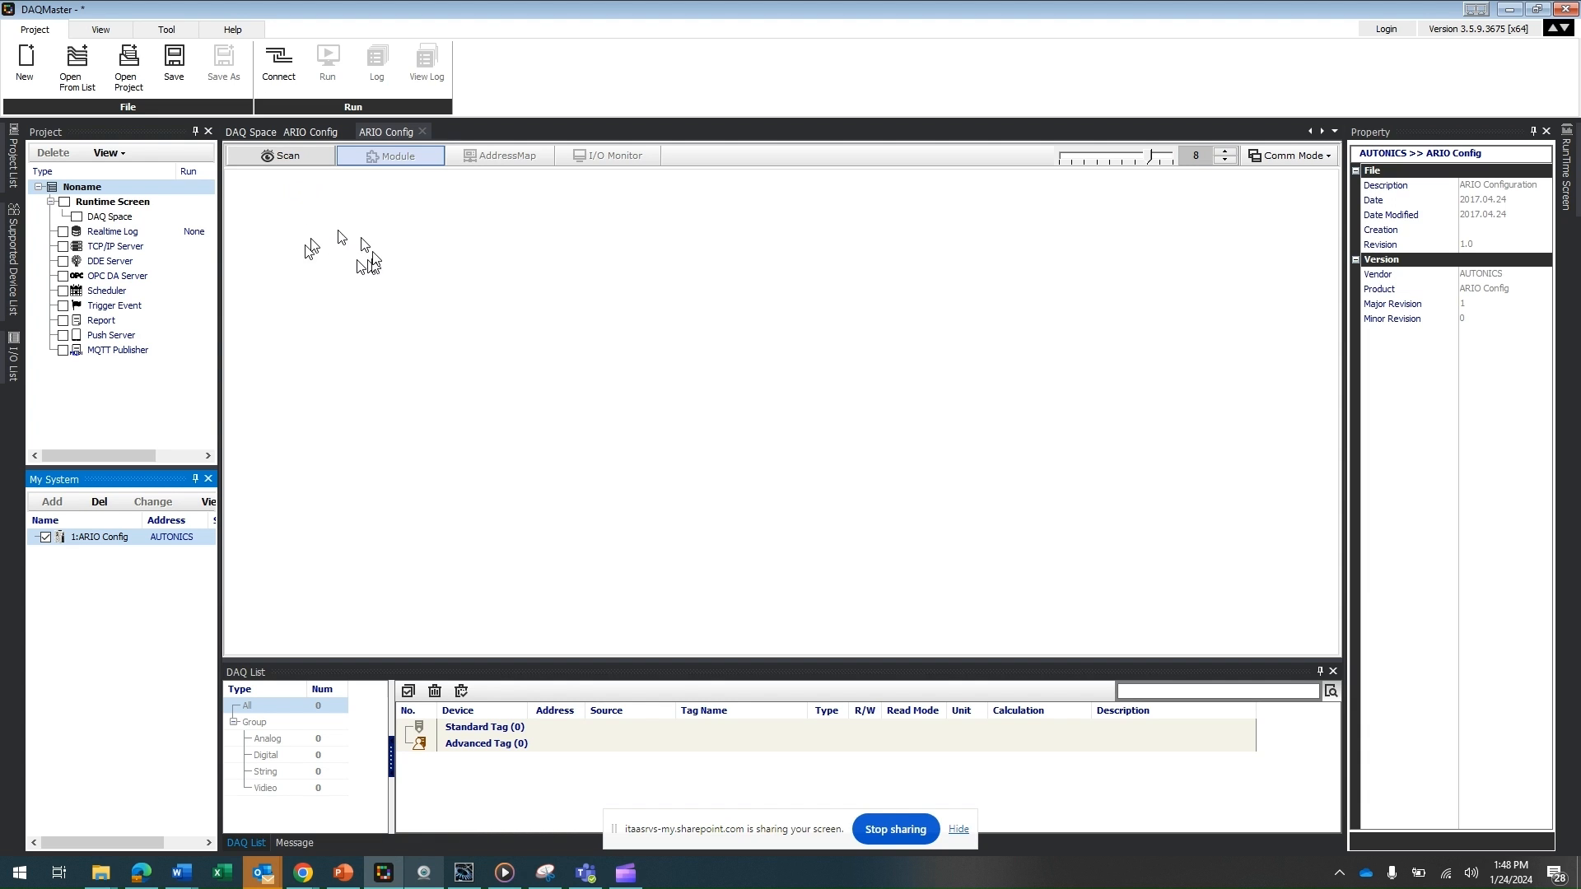
{"action": "left_click", "coordinate": [269, 158]}
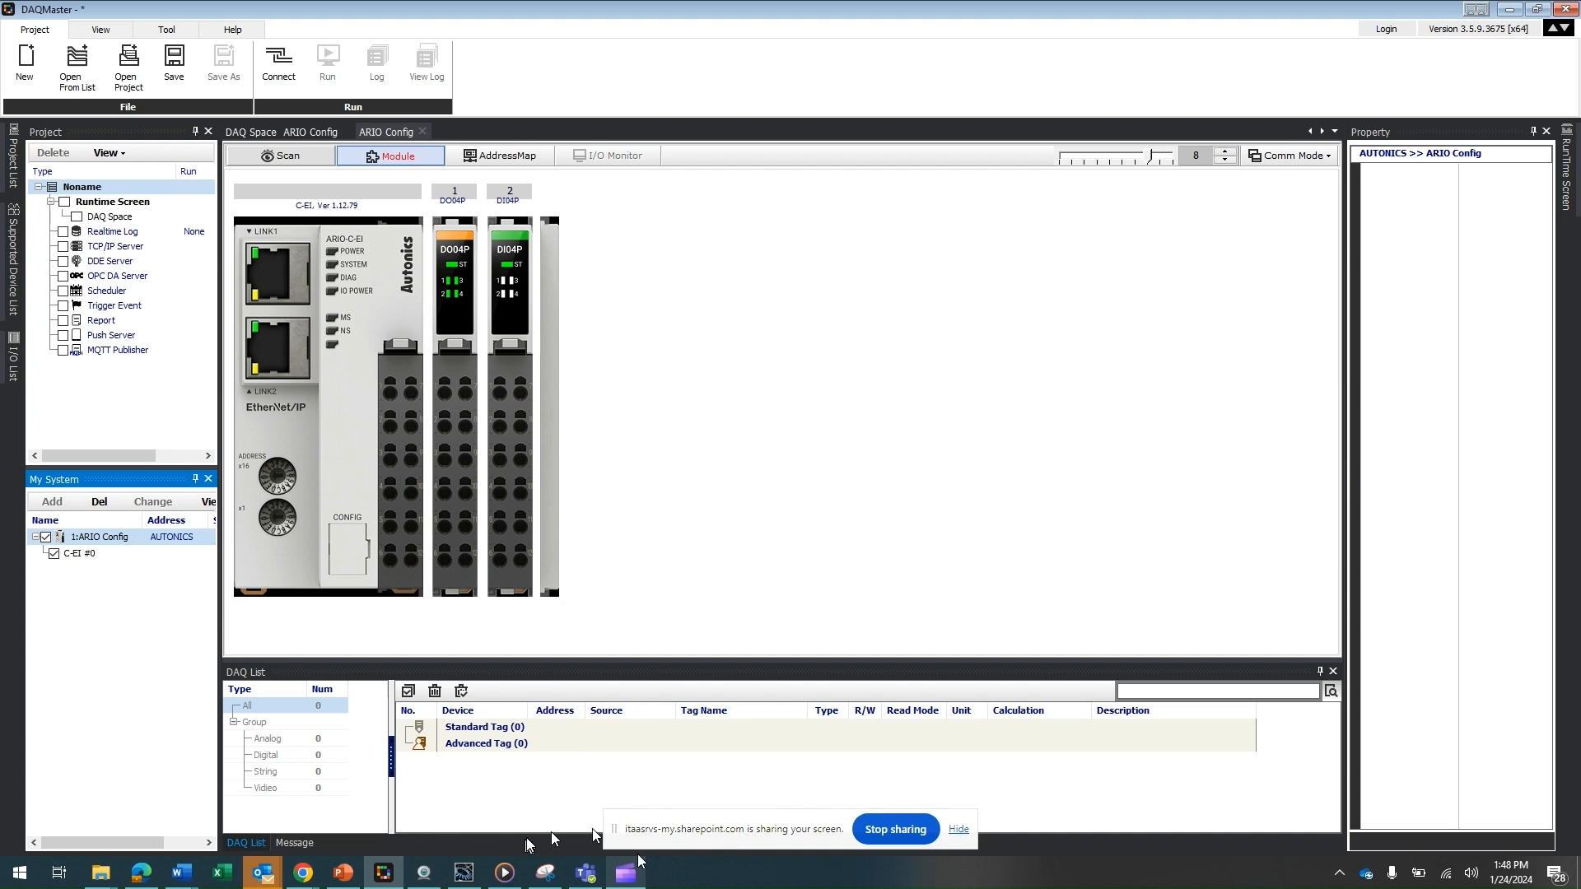
Step: Compare the scanned module layout with the webcam view of the hardware and connect to the ARIO device
{"action": "left_click", "coordinate": [426, 875]}
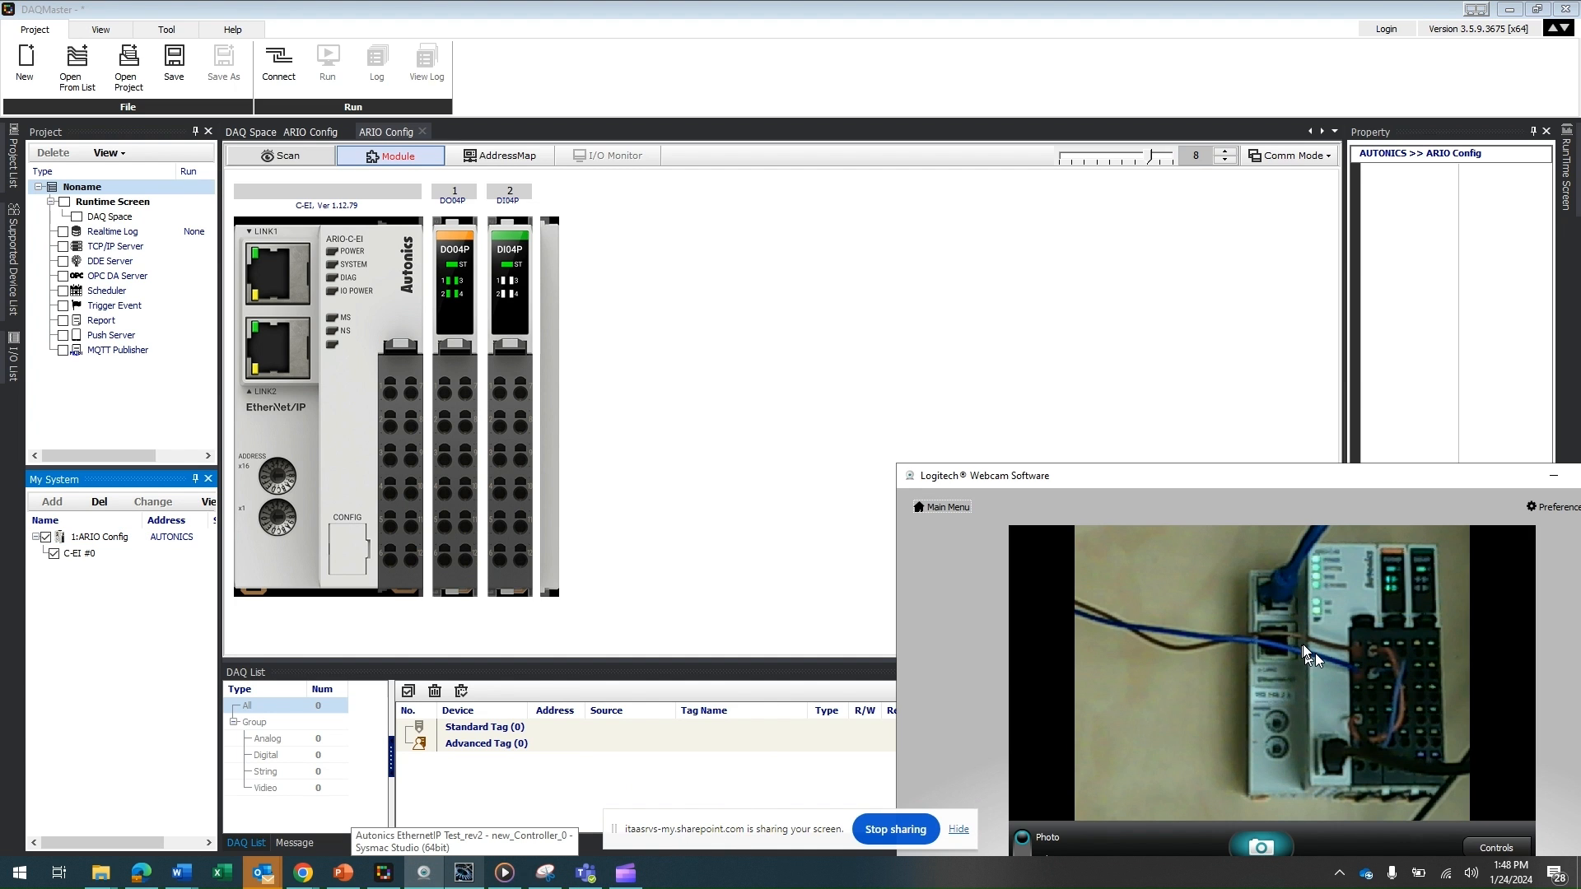
{"action": "left_click", "coordinate": [713, 444]}
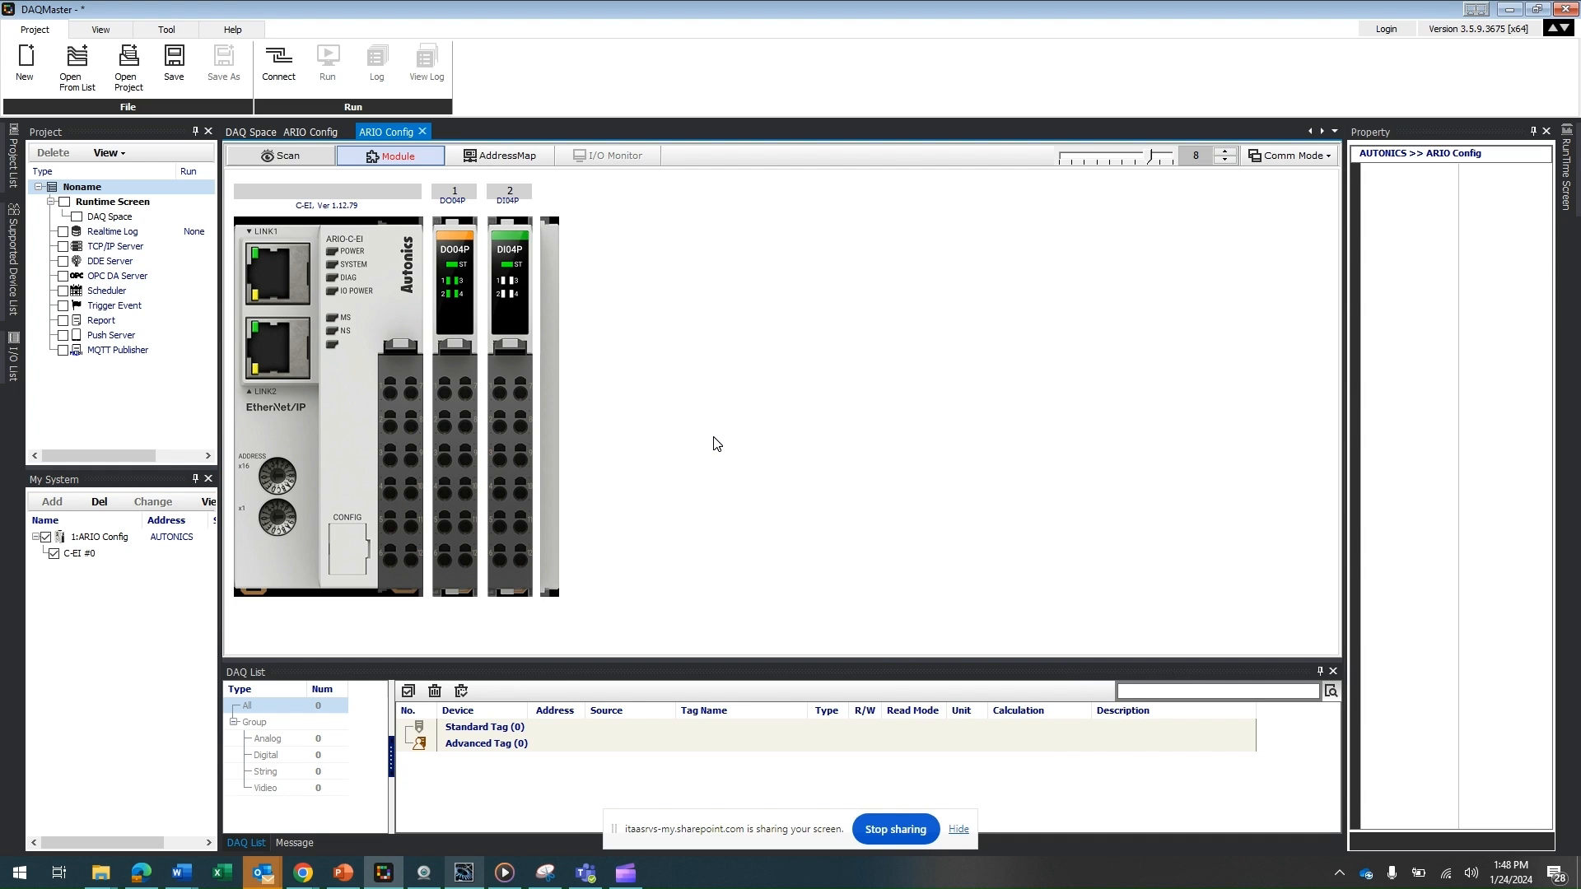
{"action": "left_click", "coordinate": [373, 414]}
{"action": "left_click", "coordinate": [278, 76]}
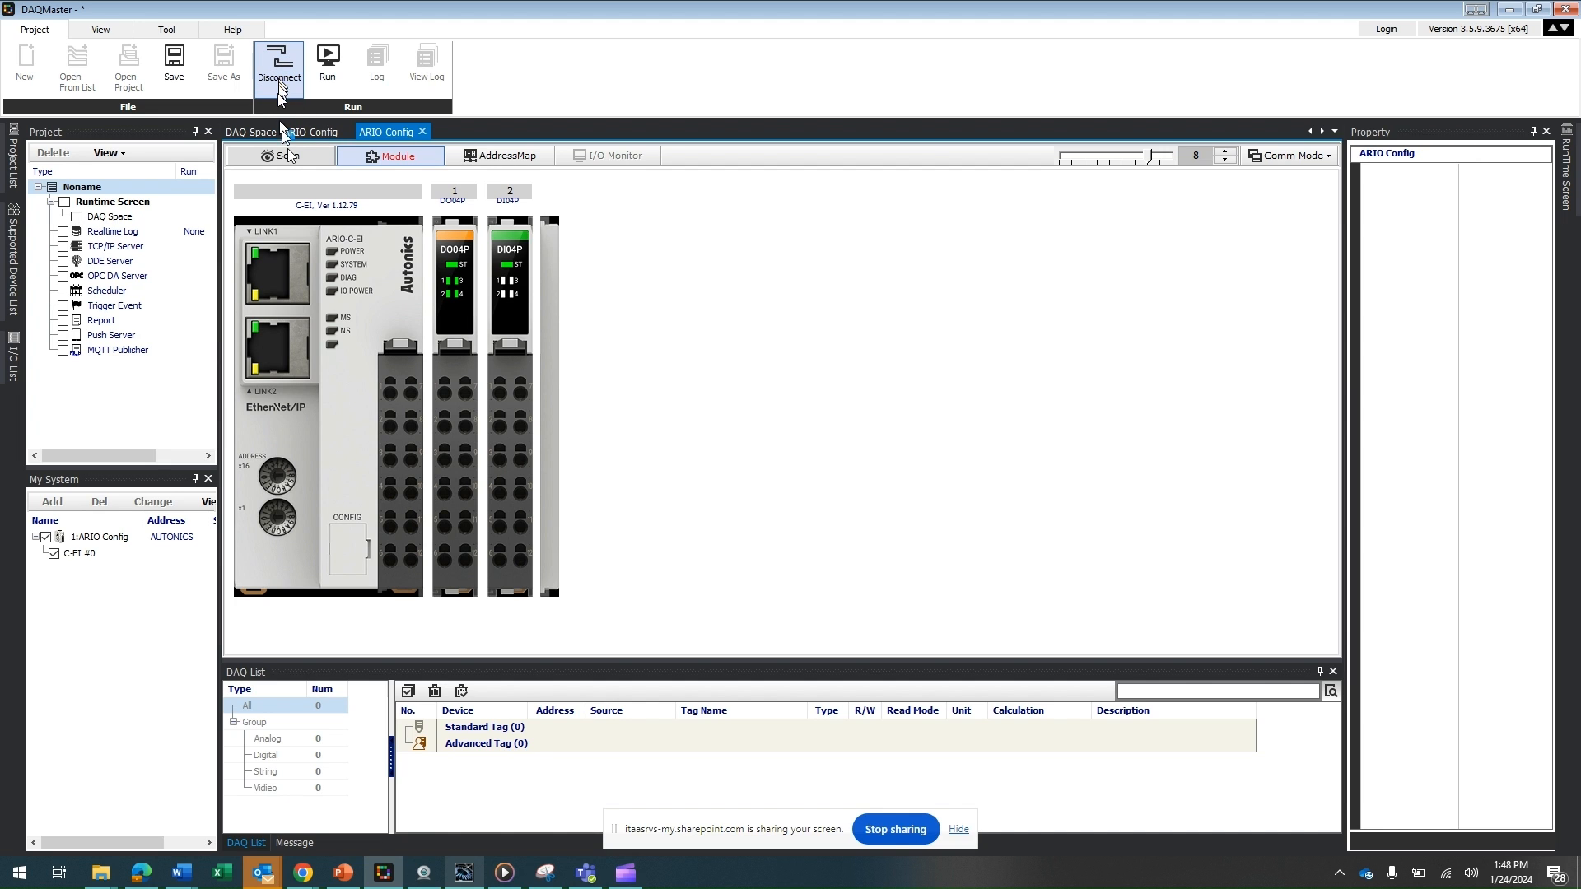
Step: Inspect the C-EI coupler's network properties, including its IP address, subnet mask, gateway and port
{"action": "left_click", "coordinate": [338, 280]}
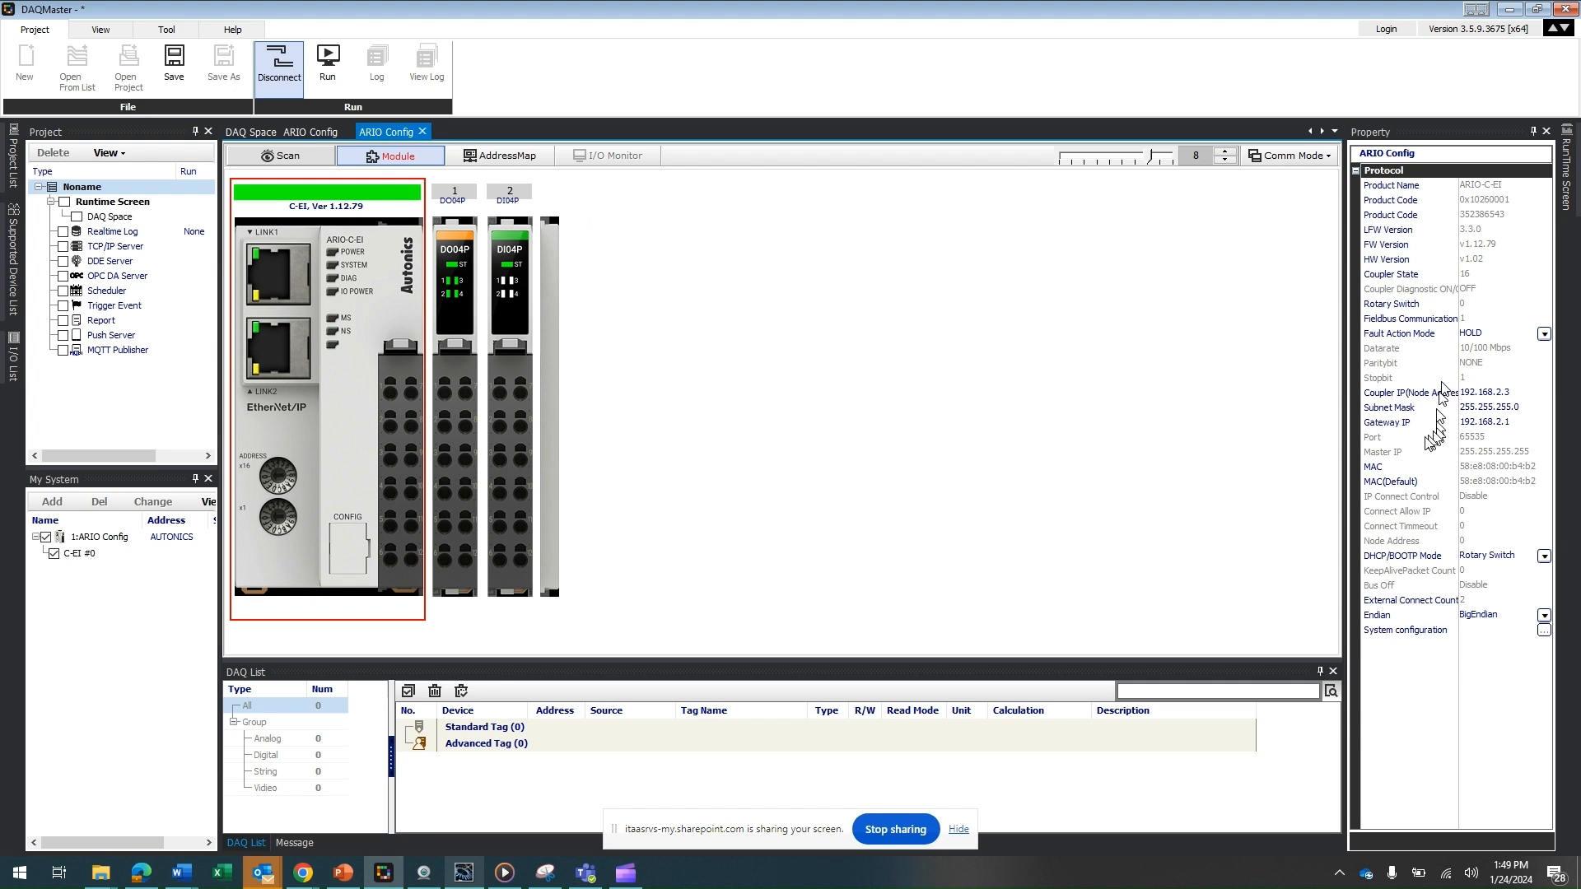
{"action": "left_click", "coordinate": [463, 424]}
{"action": "left_click", "coordinate": [1491, 392]}
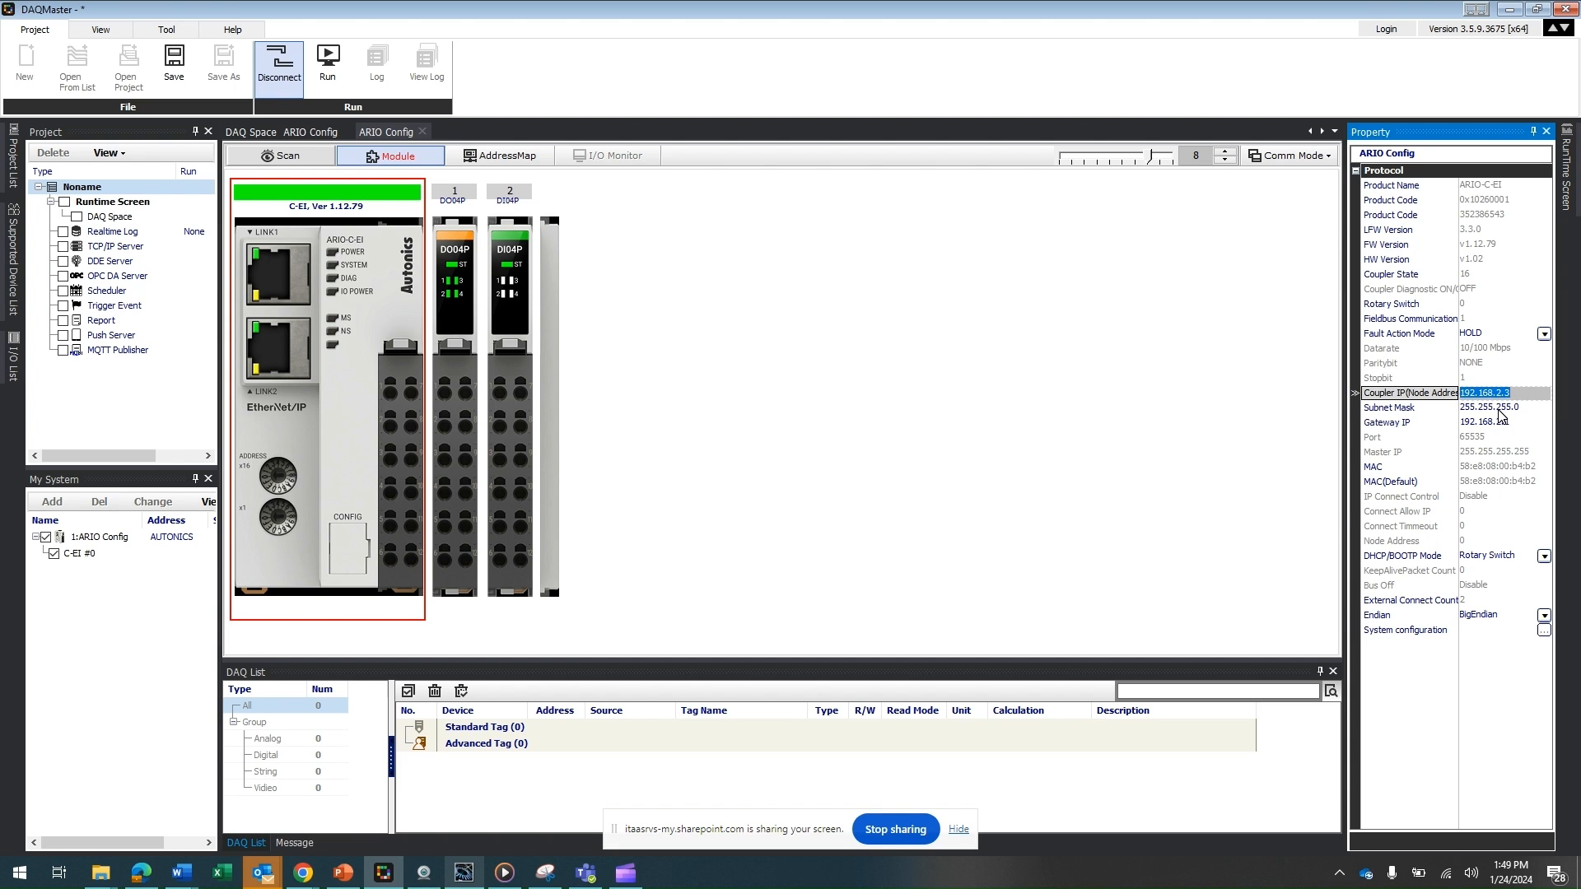
{"action": "left_click", "coordinate": [1498, 410]}
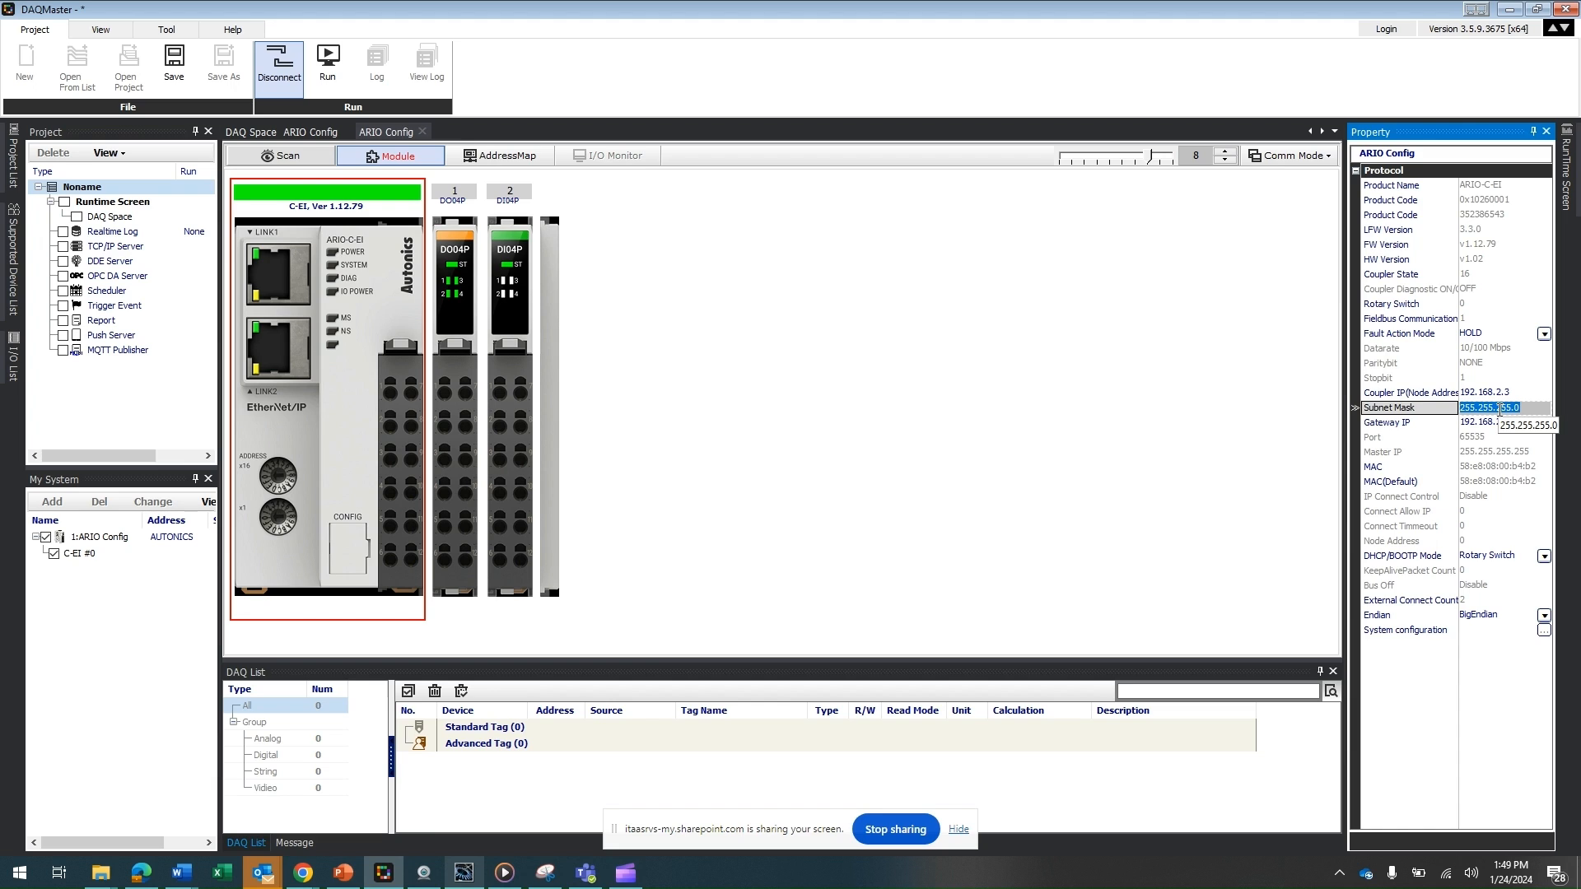
{"action": "left_click", "coordinate": [1487, 424]}
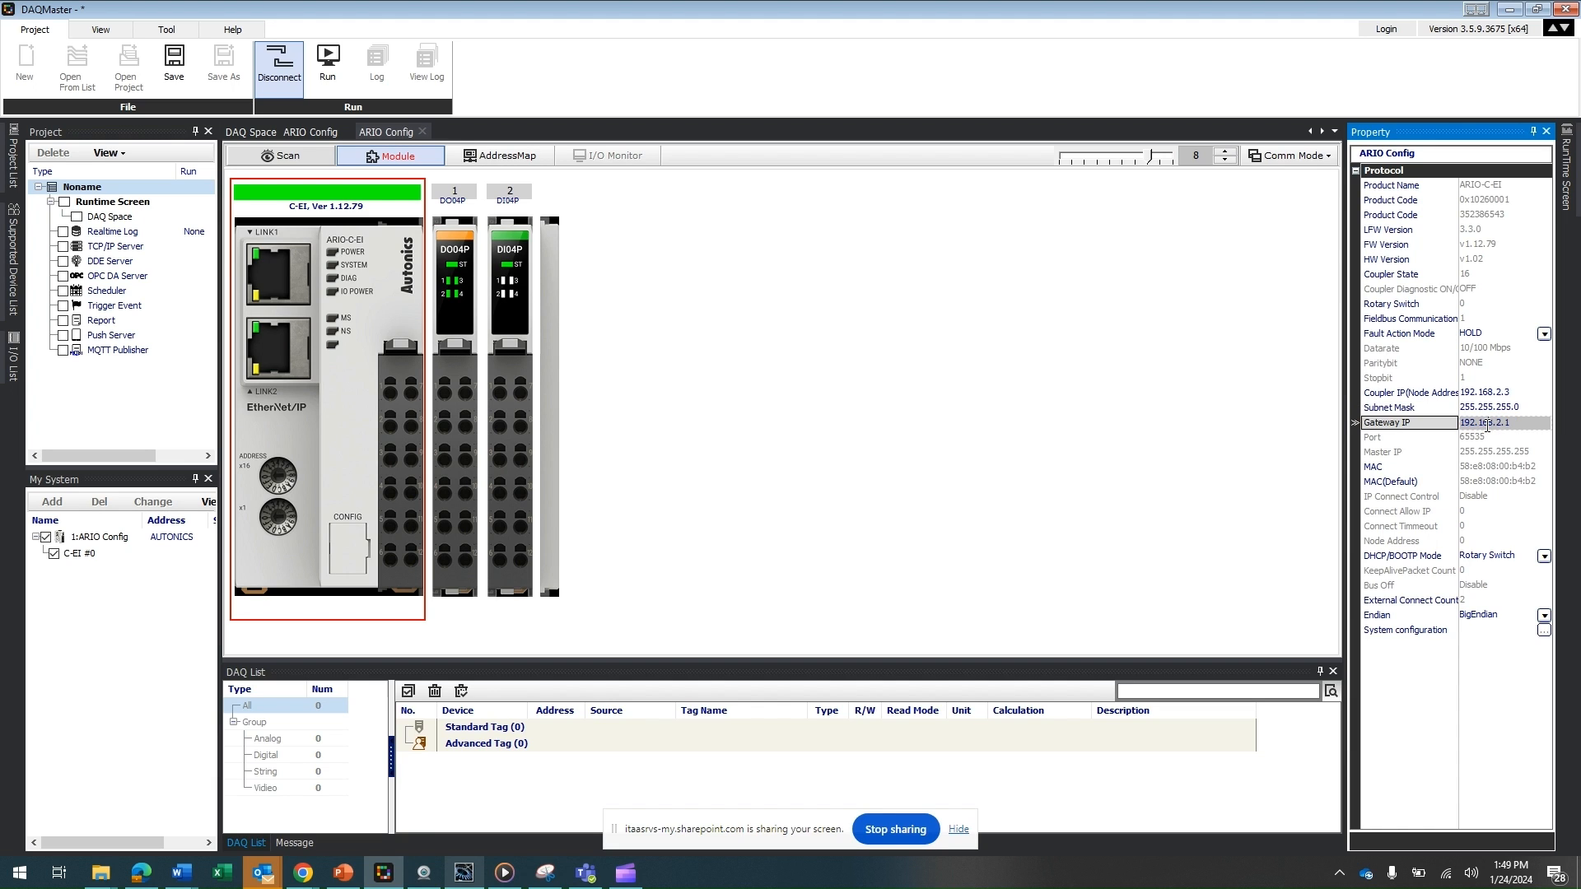
{"action": "left_click", "coordinate": [1498, 441]}
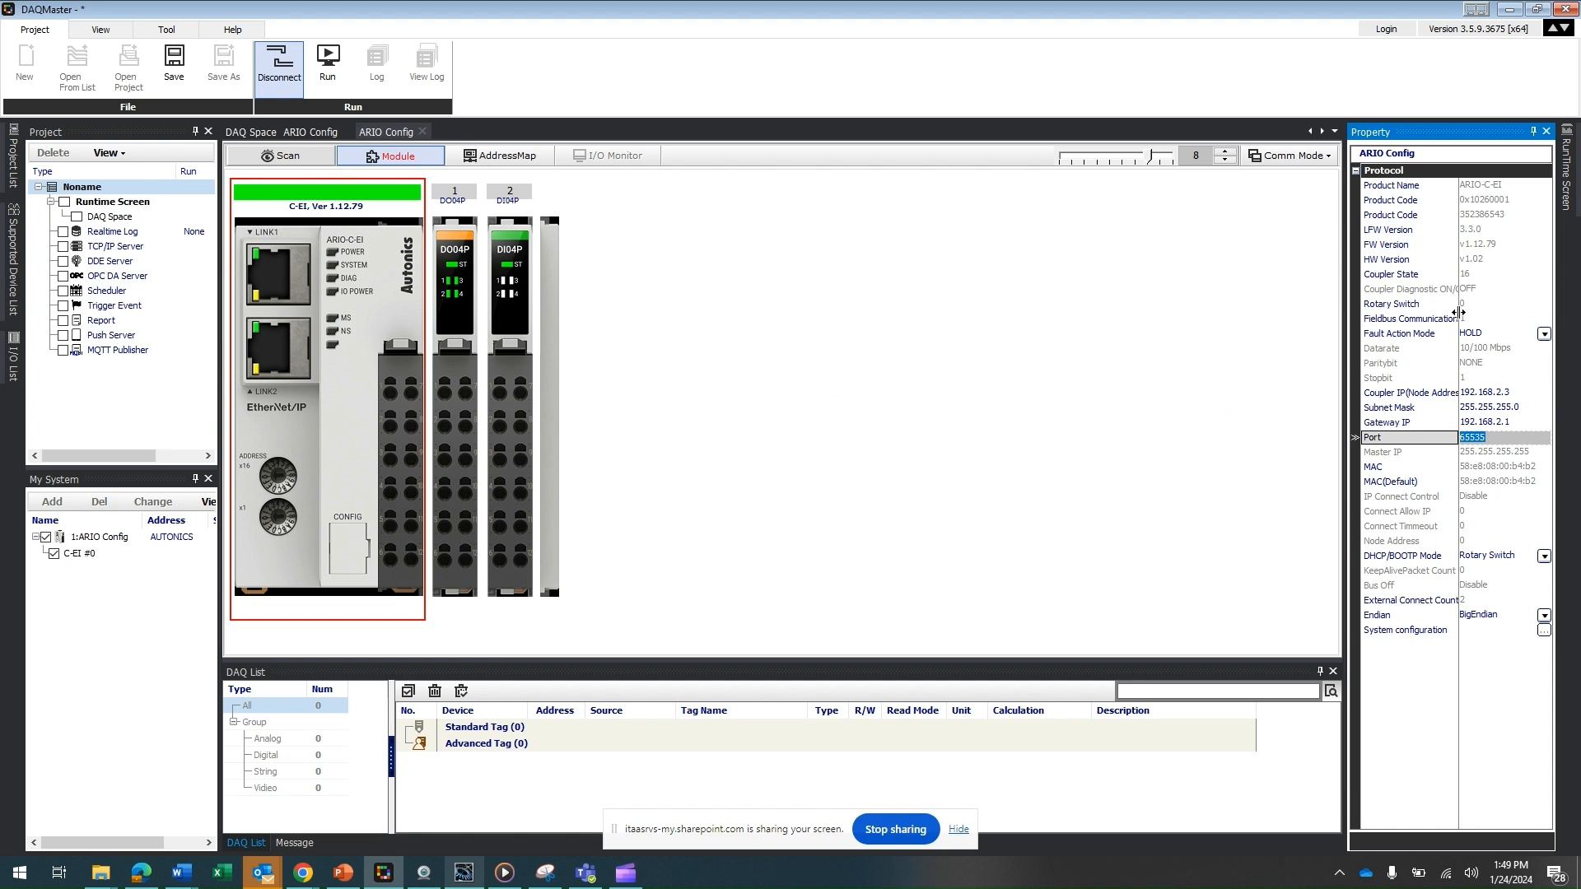
Step: Review the properties of the DO04P and DI04P modules and examine their bit assignments in the address map
{"action": "left_click", "coordinate": [458, 344]}
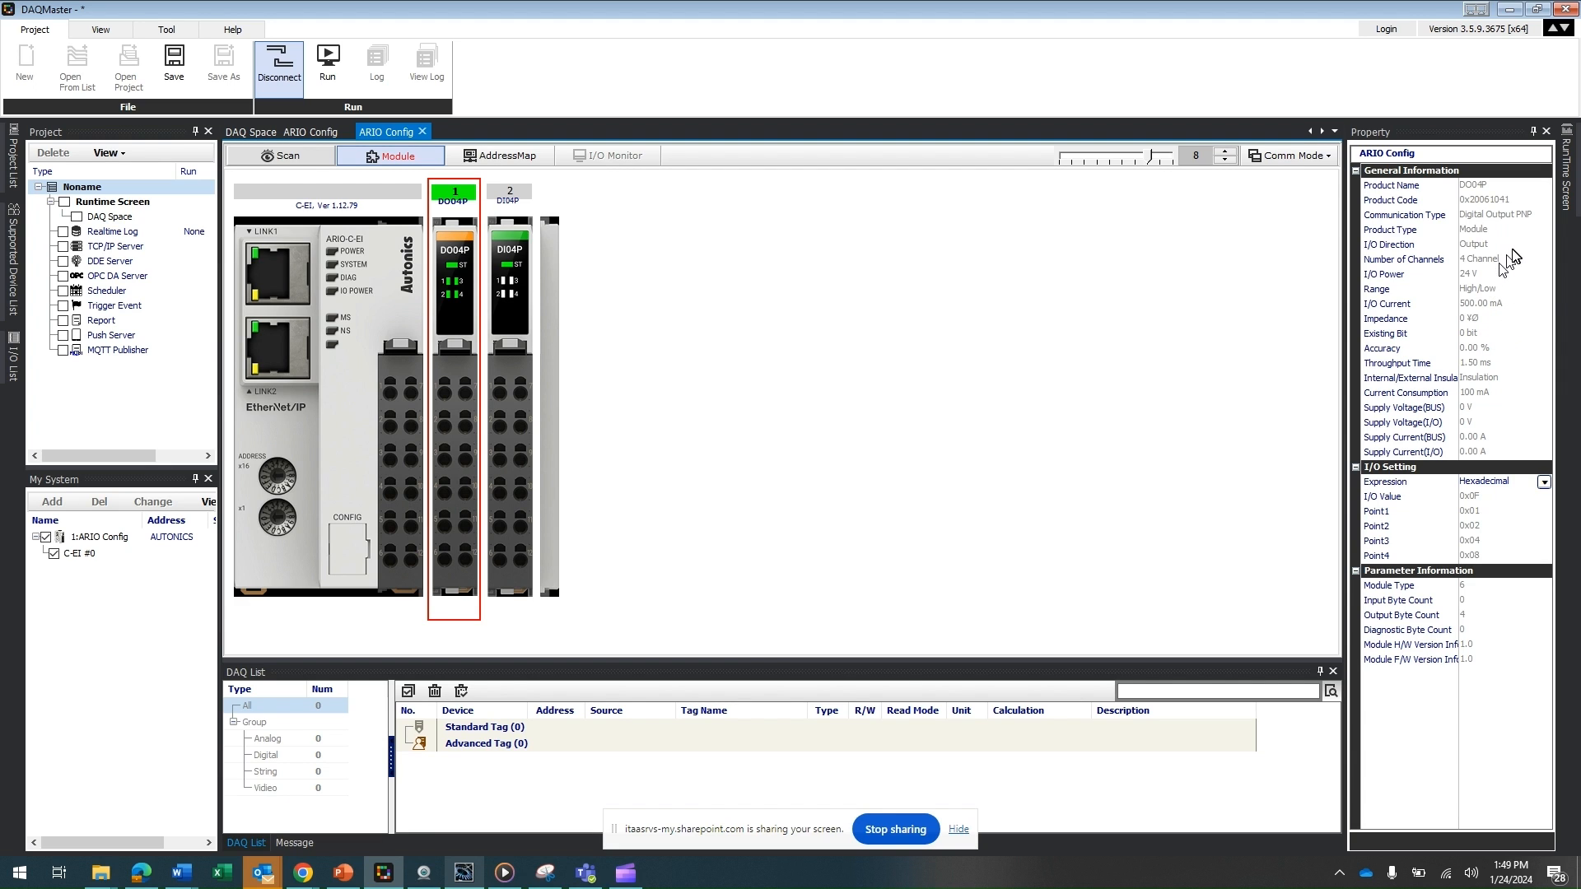
{"action": "left_click", "coordinate": [507, 388]}
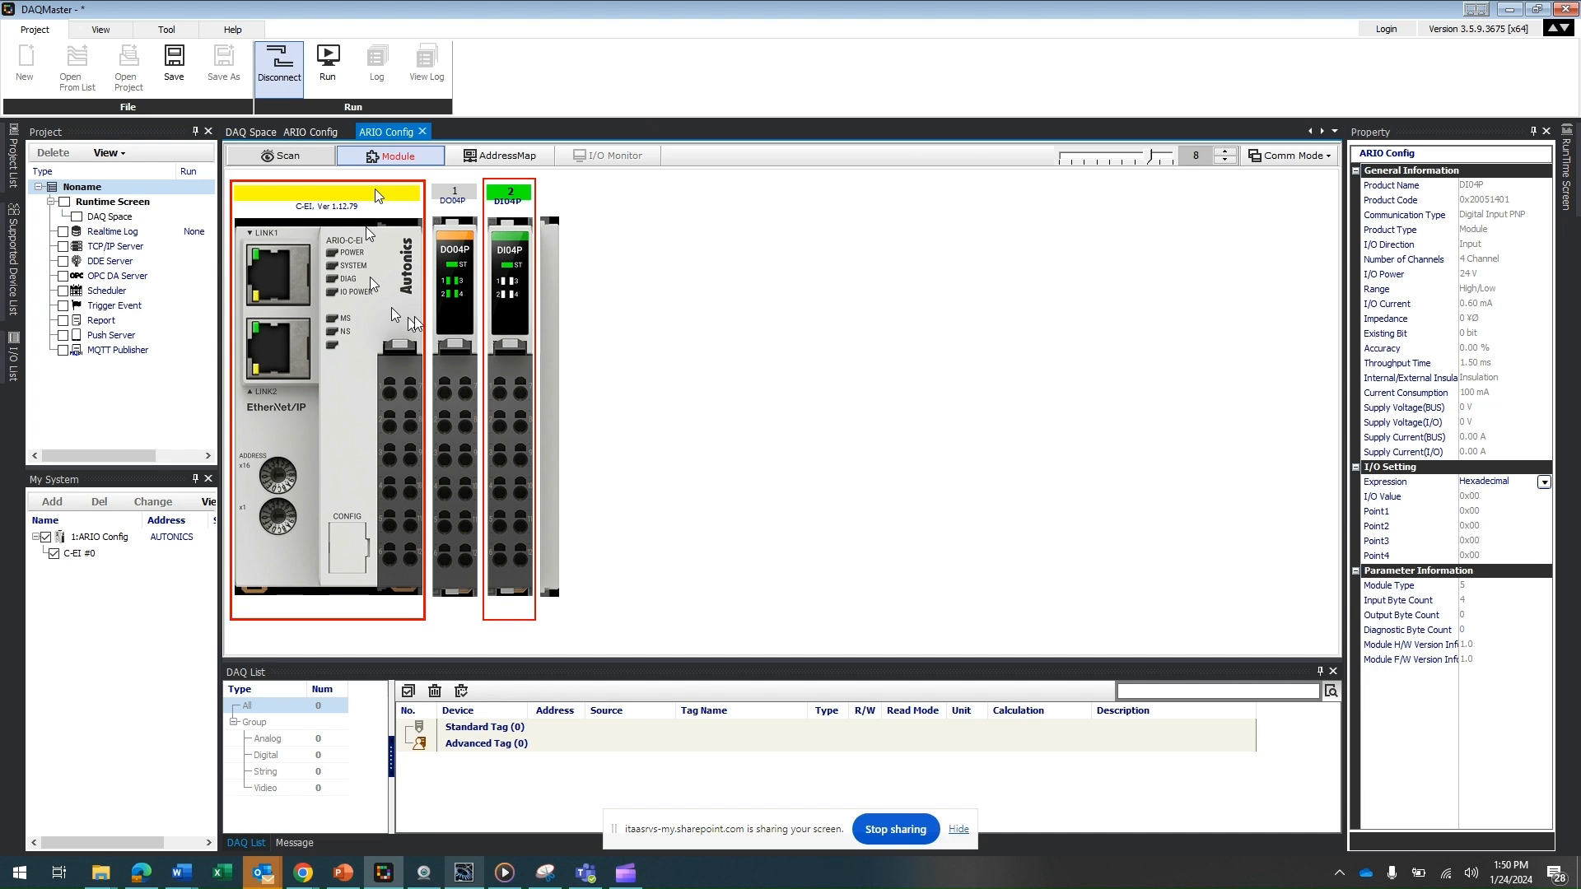
{"action": "left_click", "coordinate": [521, 155]}
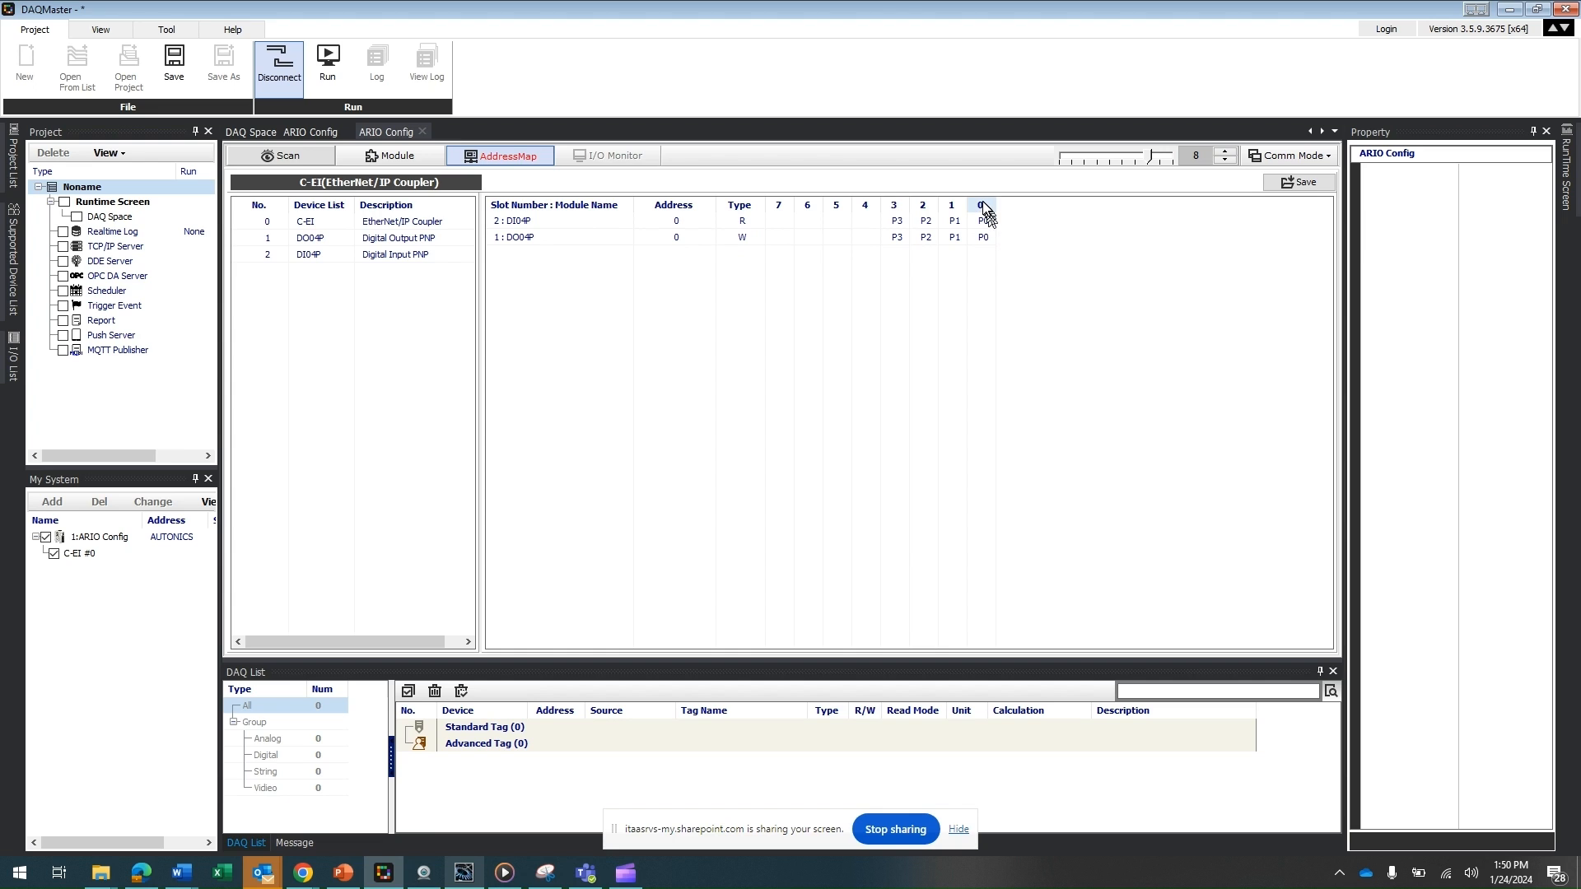
{"action": "left_click", "coordinate": [713, 295]}
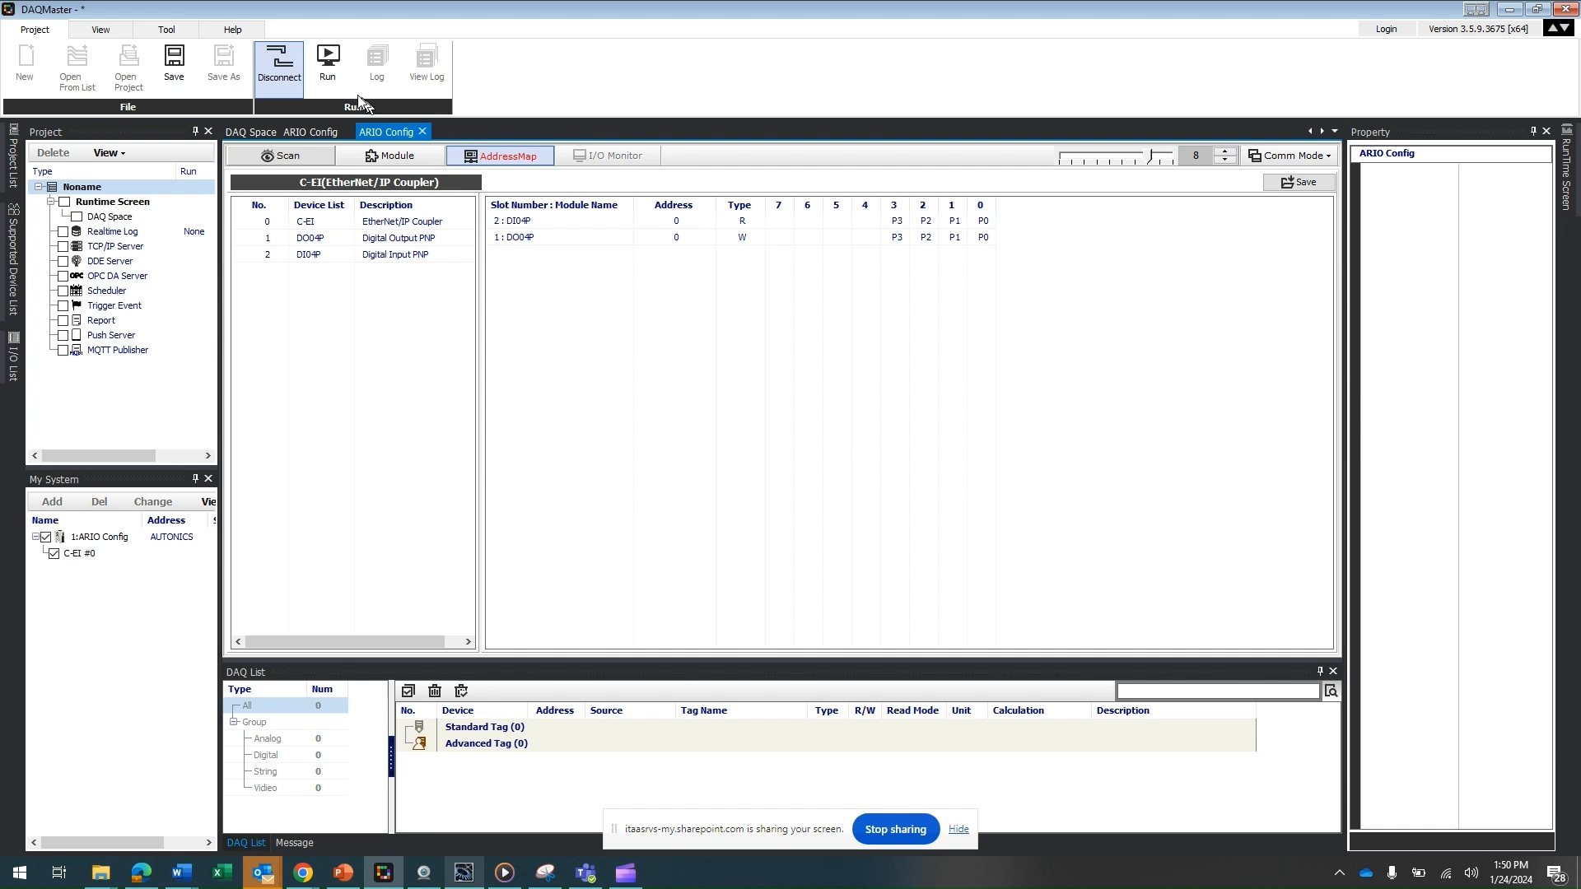
Step: Run the project and arrange its module view alongside Sysmac Studio and the live webcam image of the hardware
{"action": "left_click", "coordinate": [328, 64]}
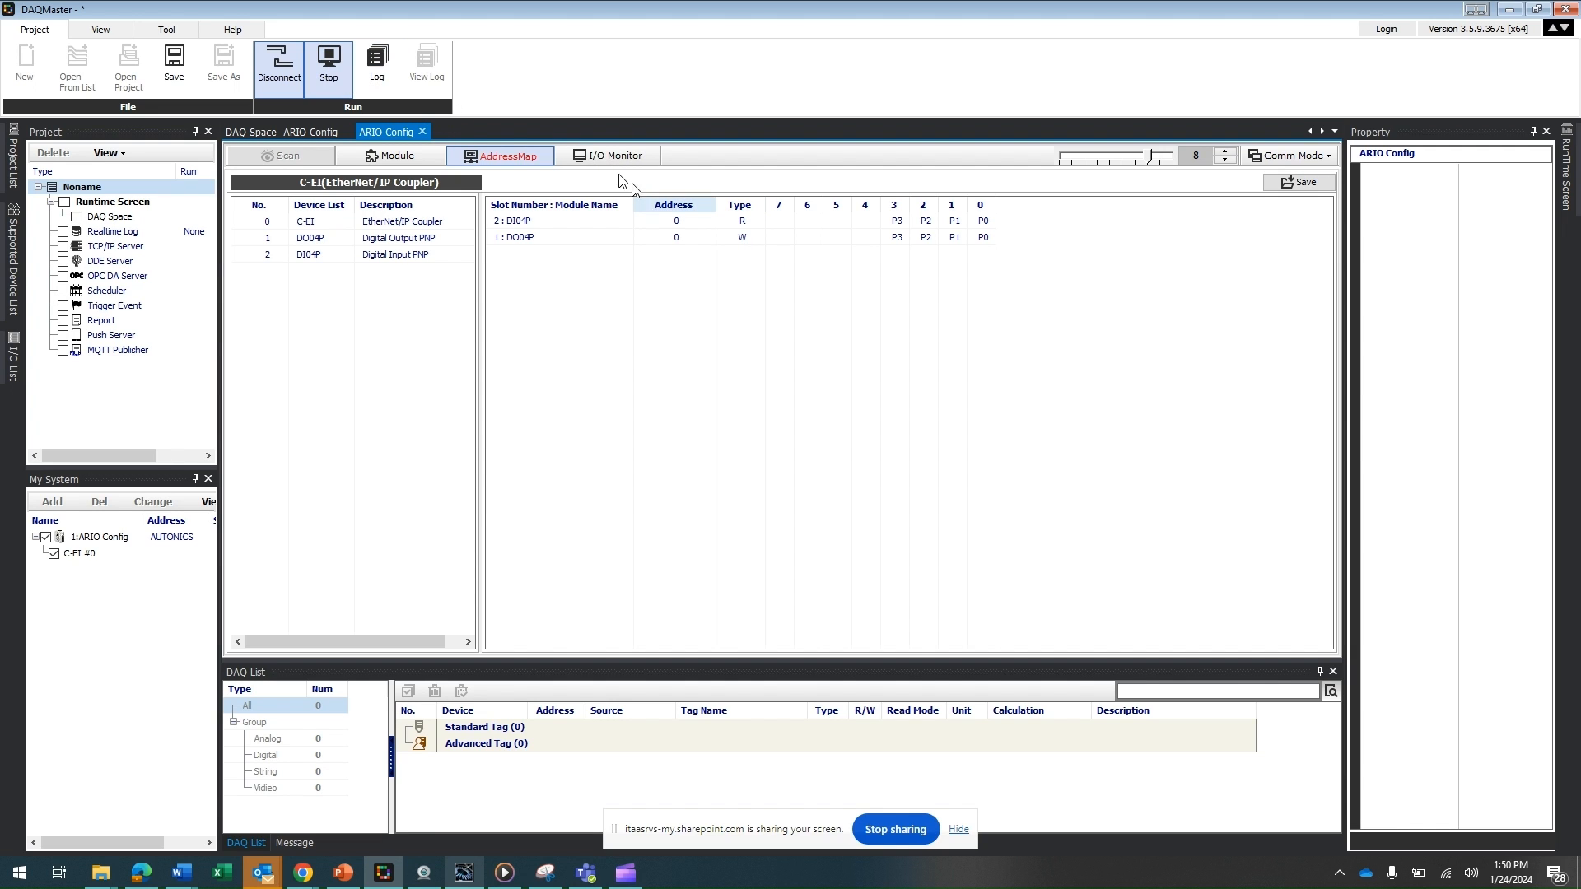
{"action": "left_click", "coordinate": [382, 155]}
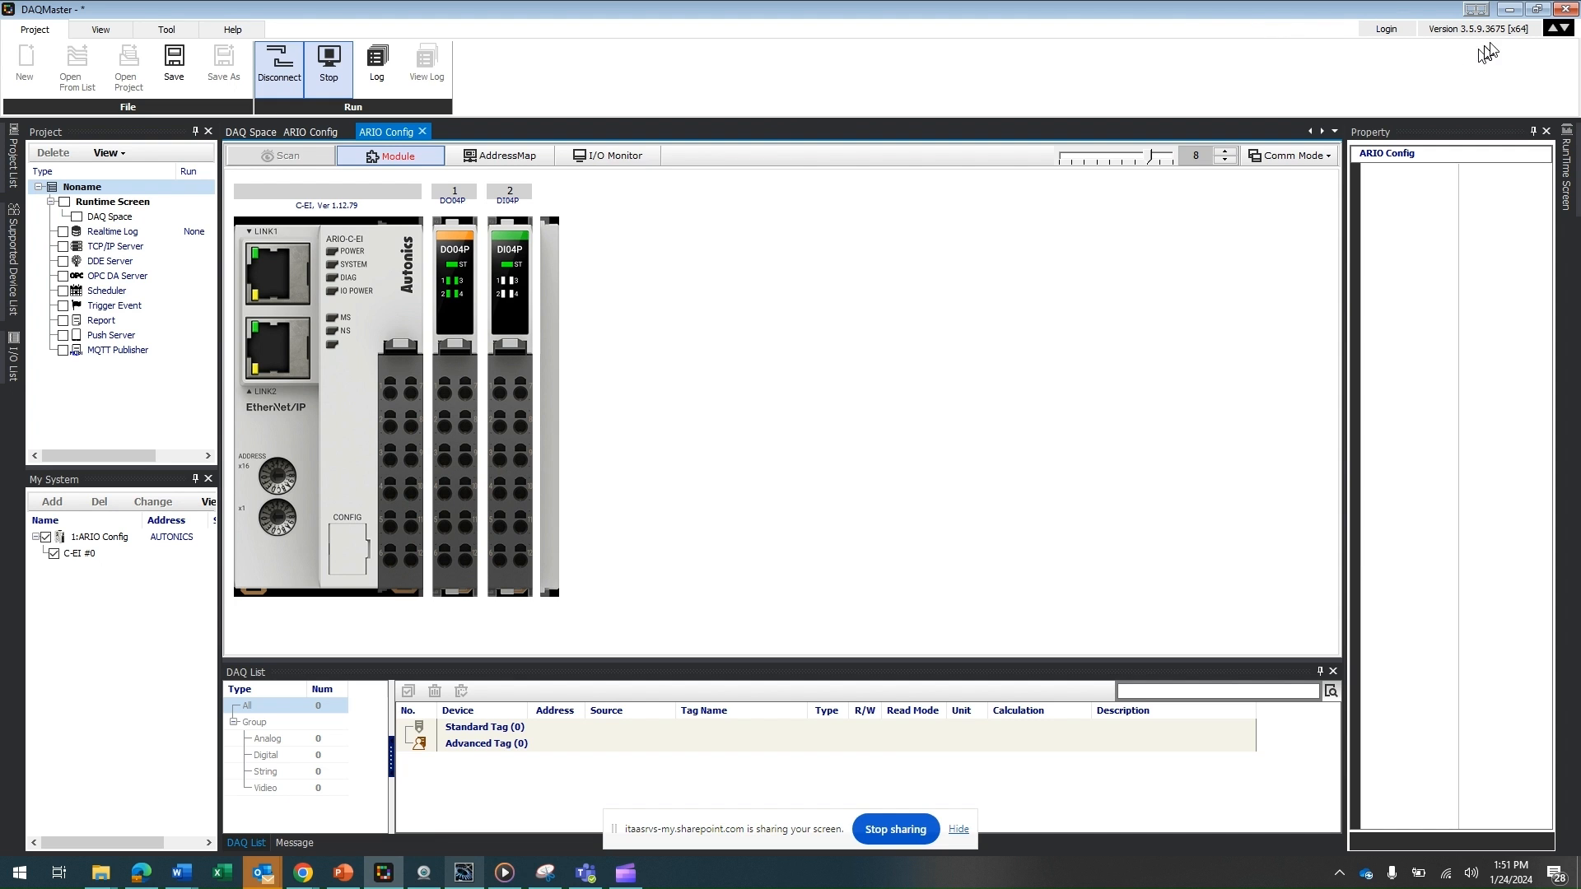
{"action": "left_click", "coordinate": [1539, 10]}
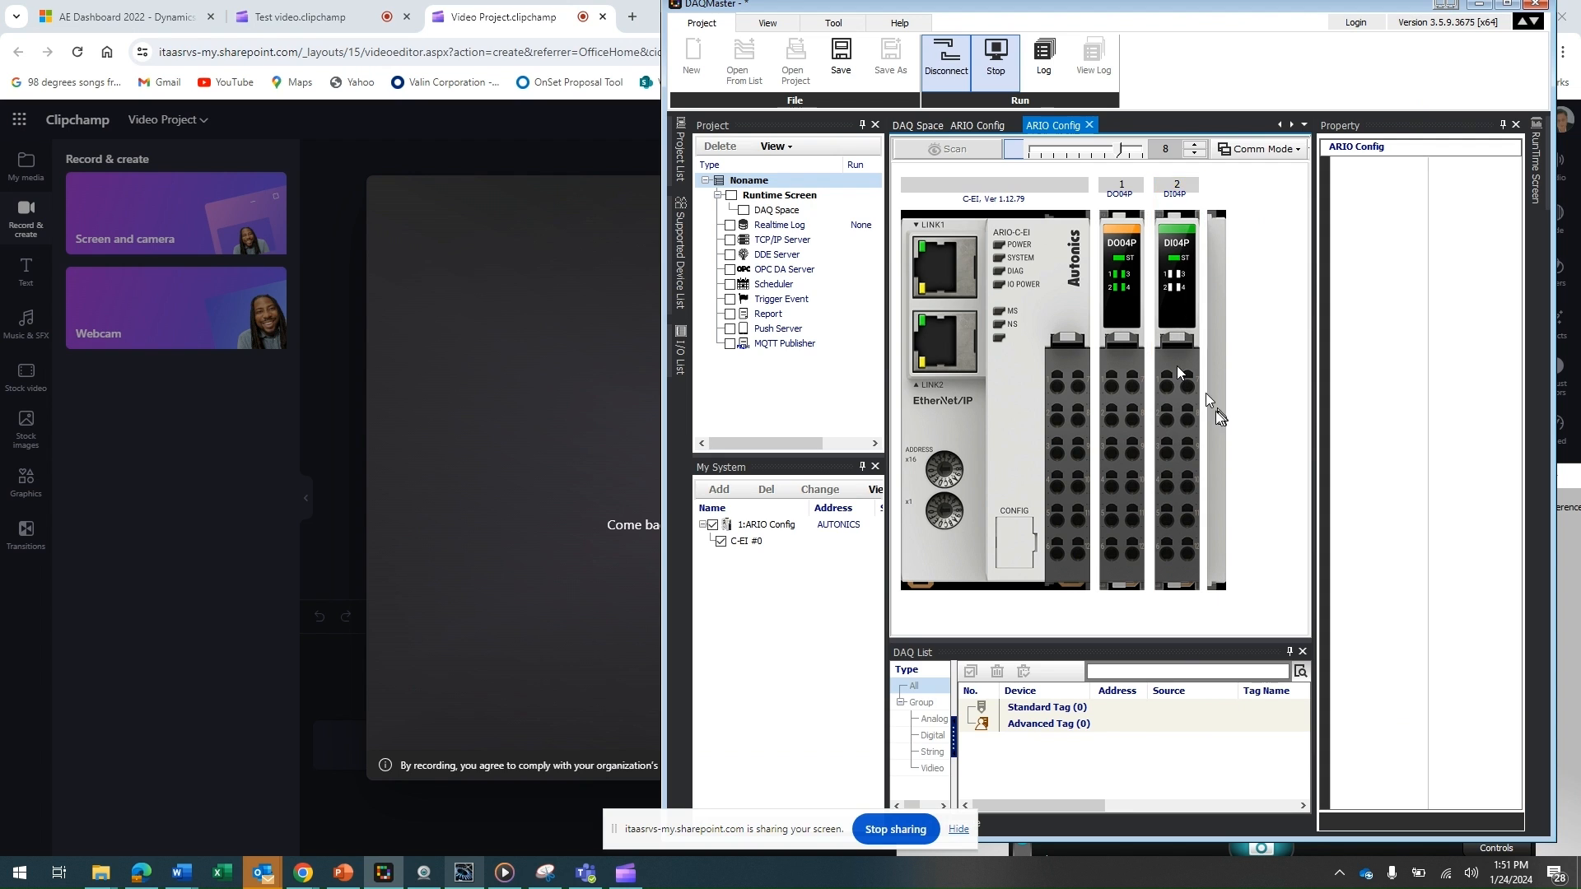
{"action": "left_click", "coordinate": [650, 598]}
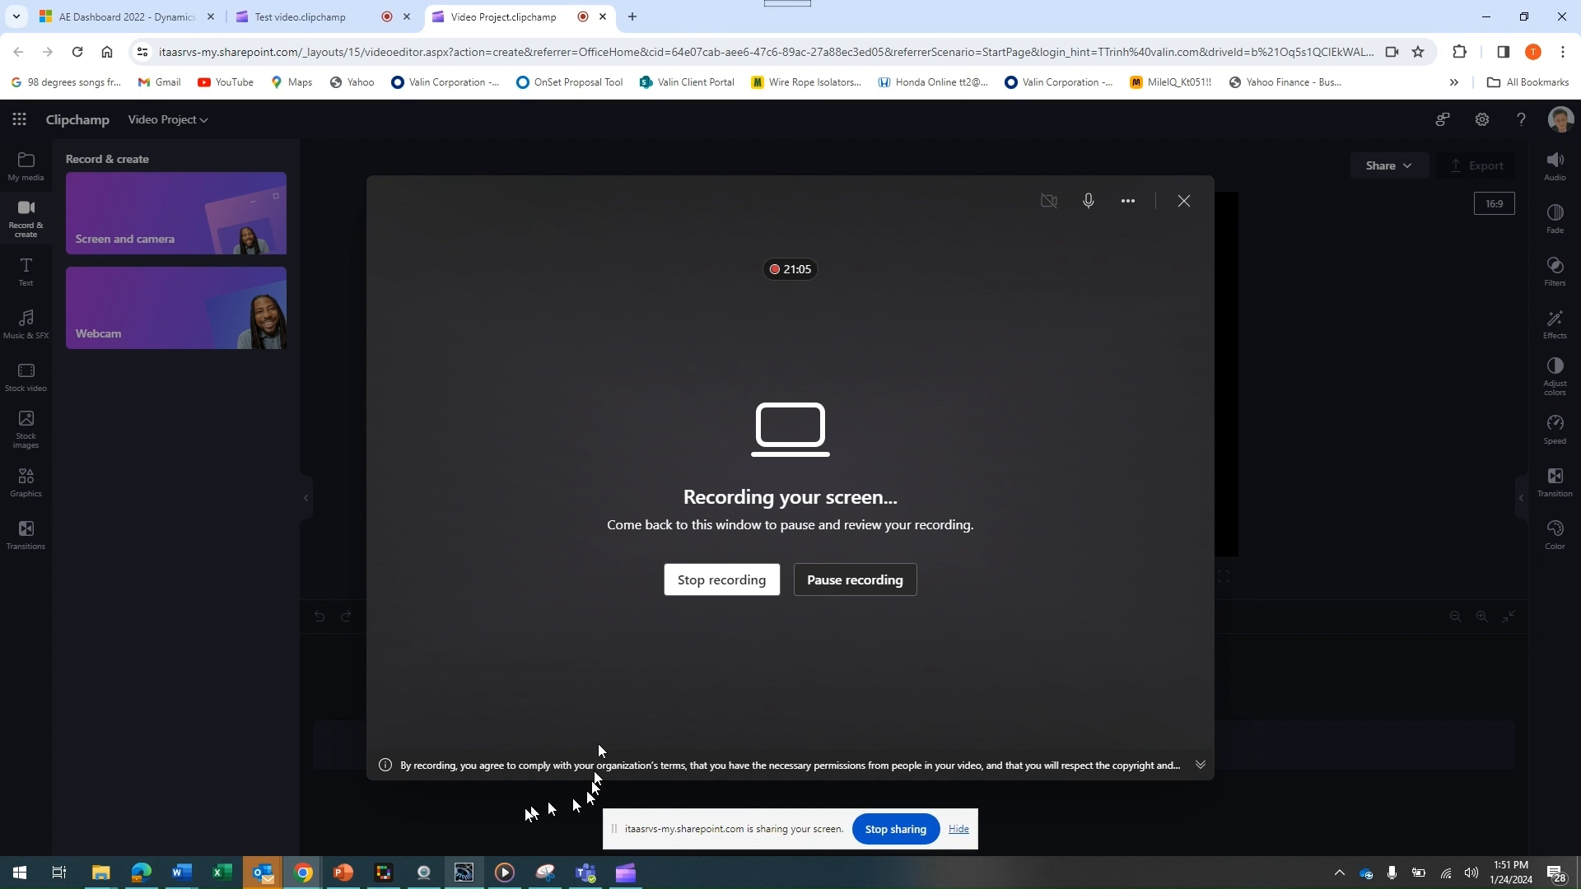
{"action": "left_click", "coordinate": [465, 873]}
{"action": "left_click", "coordinate": [424, 872]}
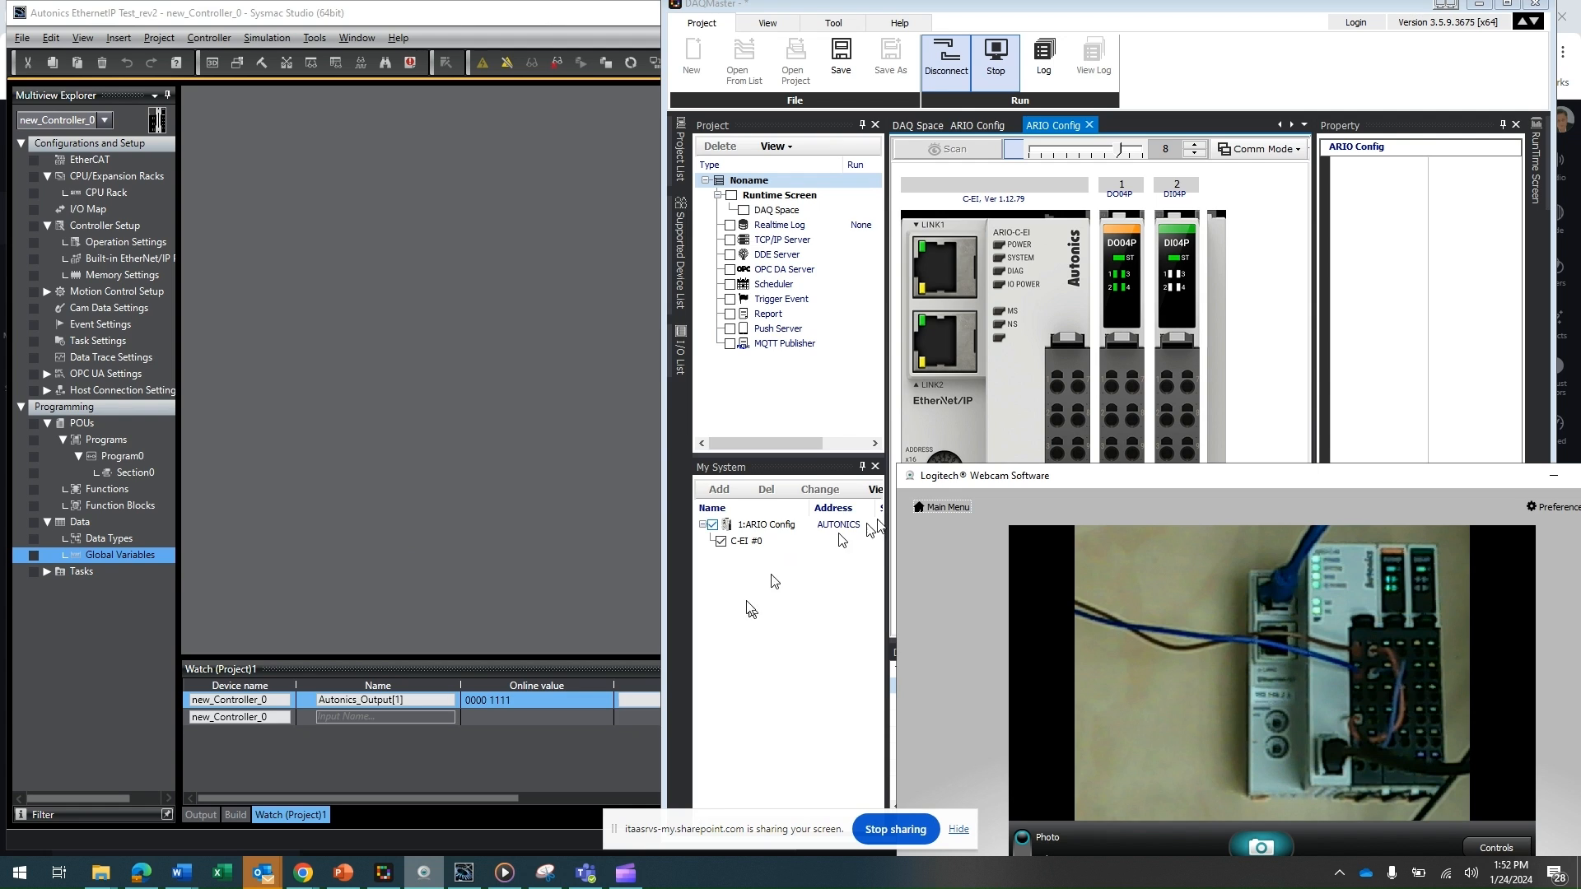
{"action": "left_click", "coordinate": [1177, 331]}
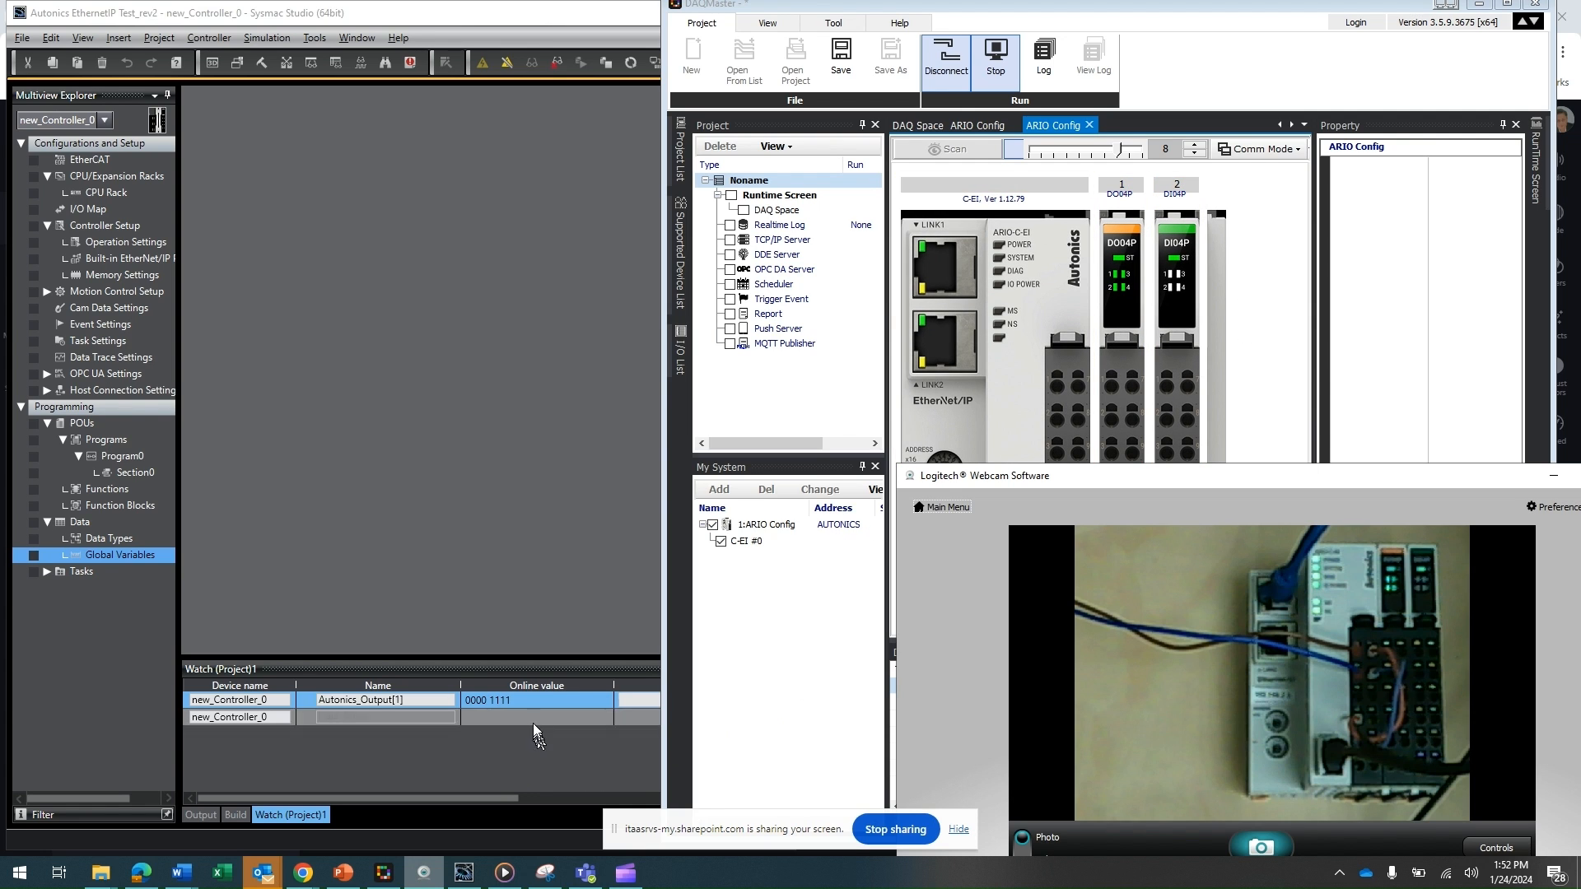
Step: Switch to Sysmac Studio and write 0000 to Autonics_Output[1] in the watch table
{"action": "left_click", "coordinate": [562, 700]}
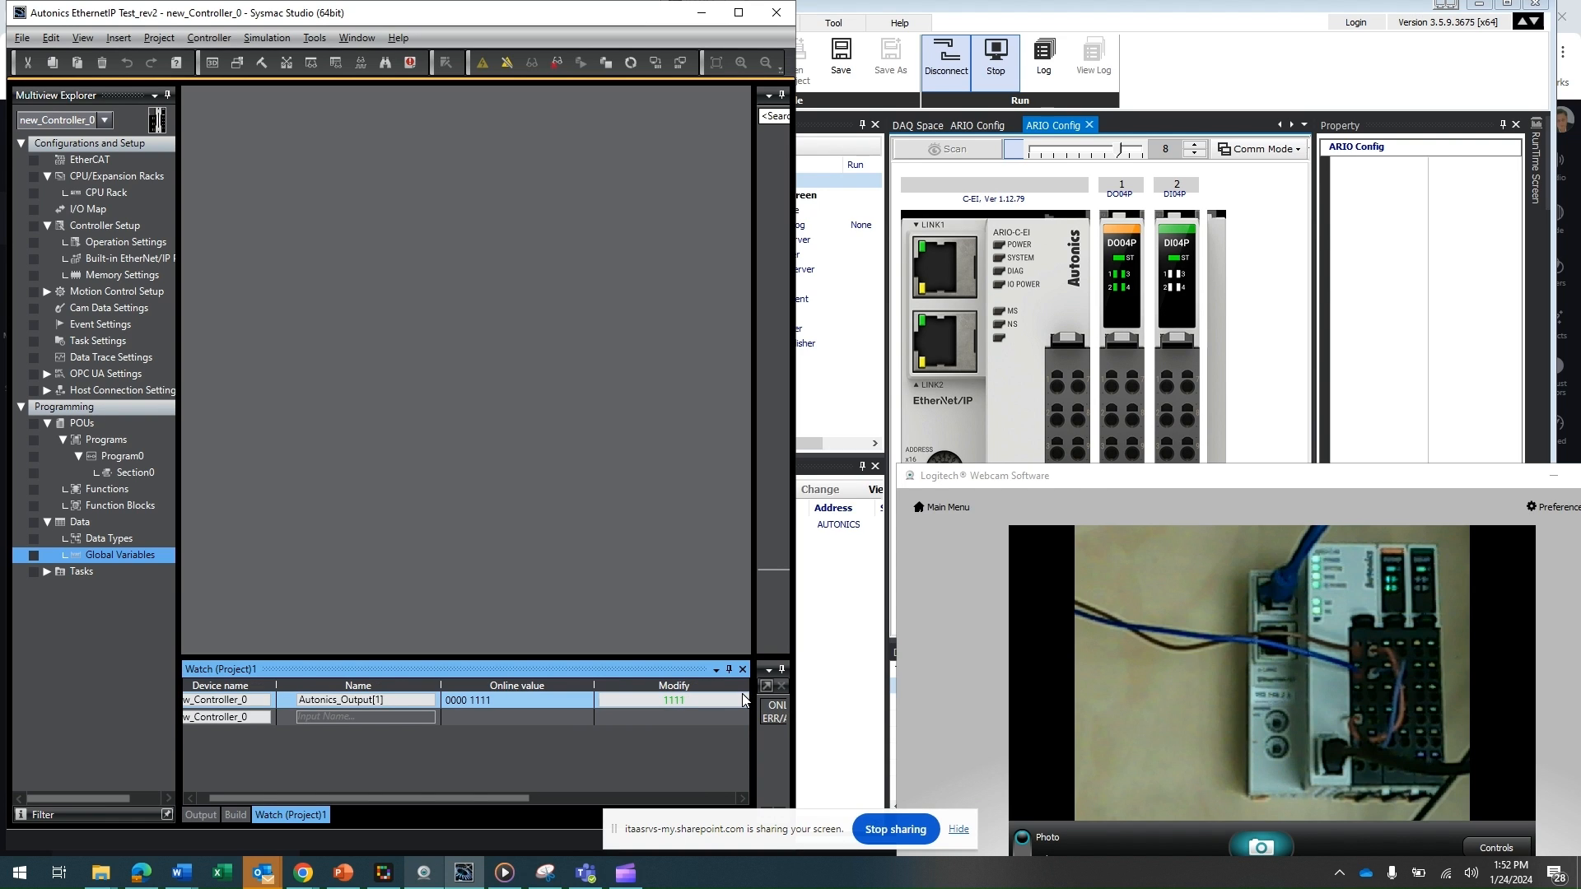
{"action": "key", "text": "BackSpace"}
{"action": "key", "text": "BackSpace"}
{"action": "type", "text": "0000"}
{"action": "key", "text": "Return"}
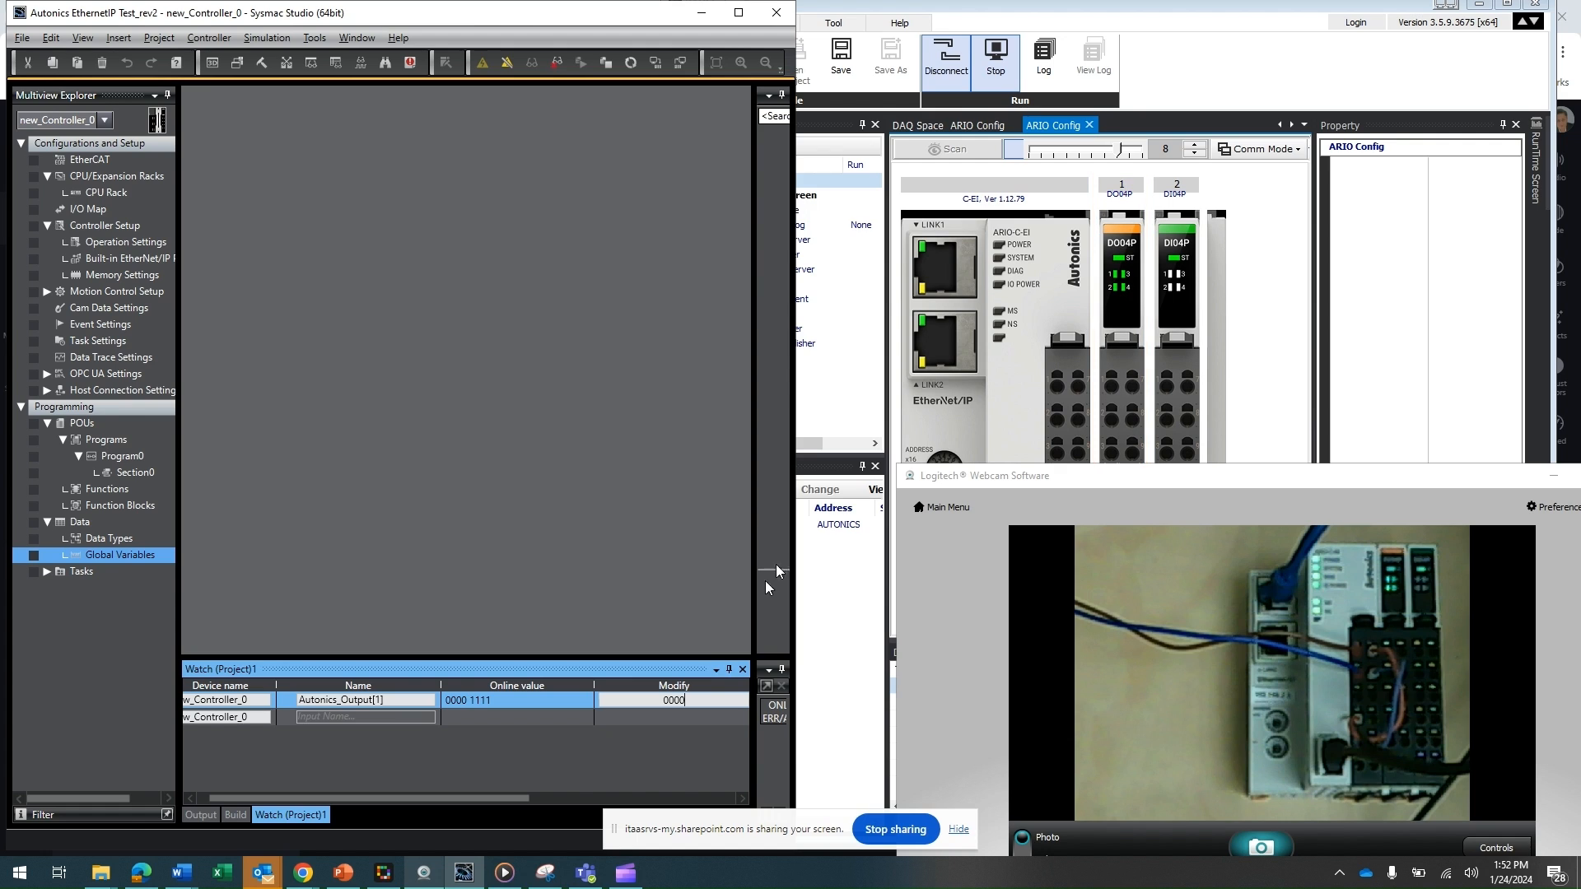
{"action": "left_click", "coordinate": [699, 706]}
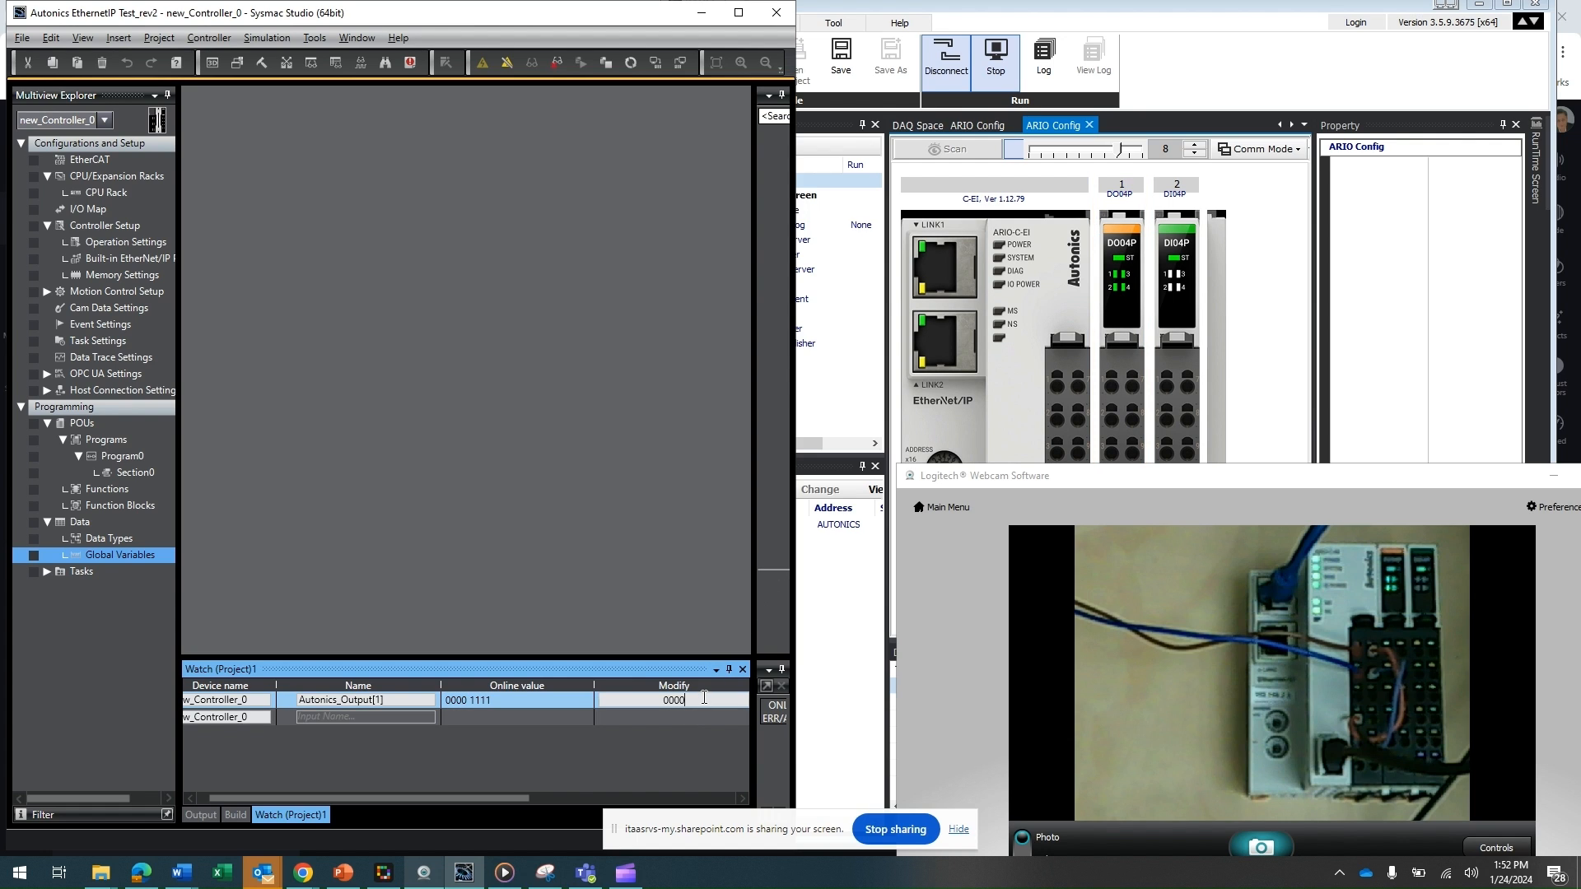
{"action": "key", "text": "Return"}
Step: Write 0011 to Autonics_Output[1] in the watch table
{"action": "type", "text": "1"}
{"action": "key", "text": "Return"}
{"action": "key", "text": "Return"}
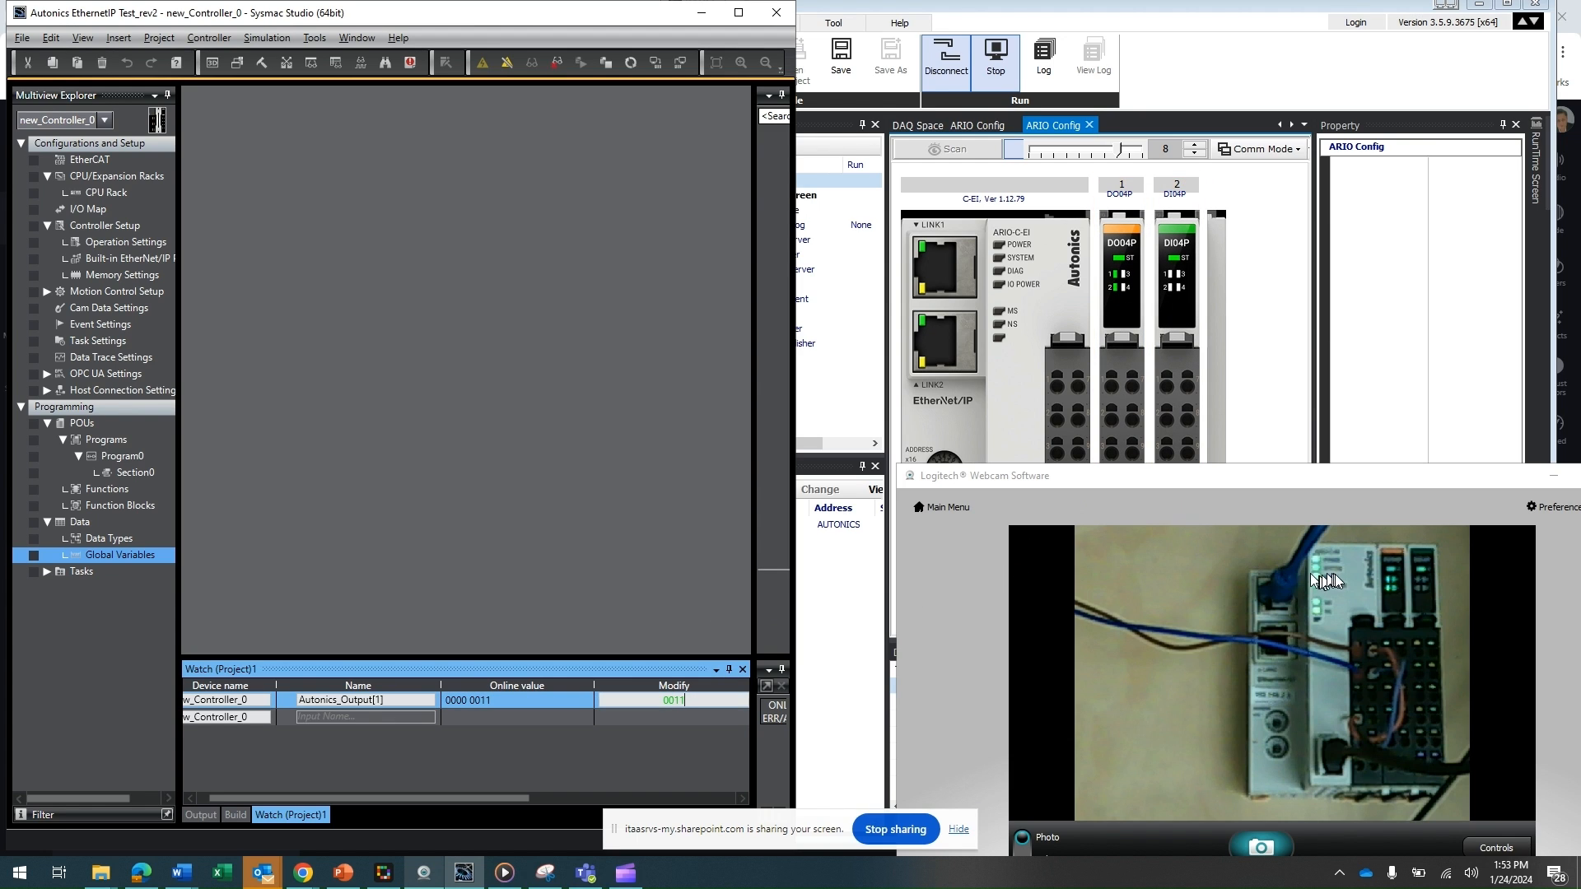
Step: Replace the Autonics_Output[1] modify value in the watch table with 1100 and apply it
{"action": "left_click", "coordinate": [708, 698]}
{"action": "key", "text": "BackSpace"}
{"action": "key", "text": "BackSpace"}
{"action": "key", "text": "BackSpace"}
{"action": "key", "text": "BackSpace"}
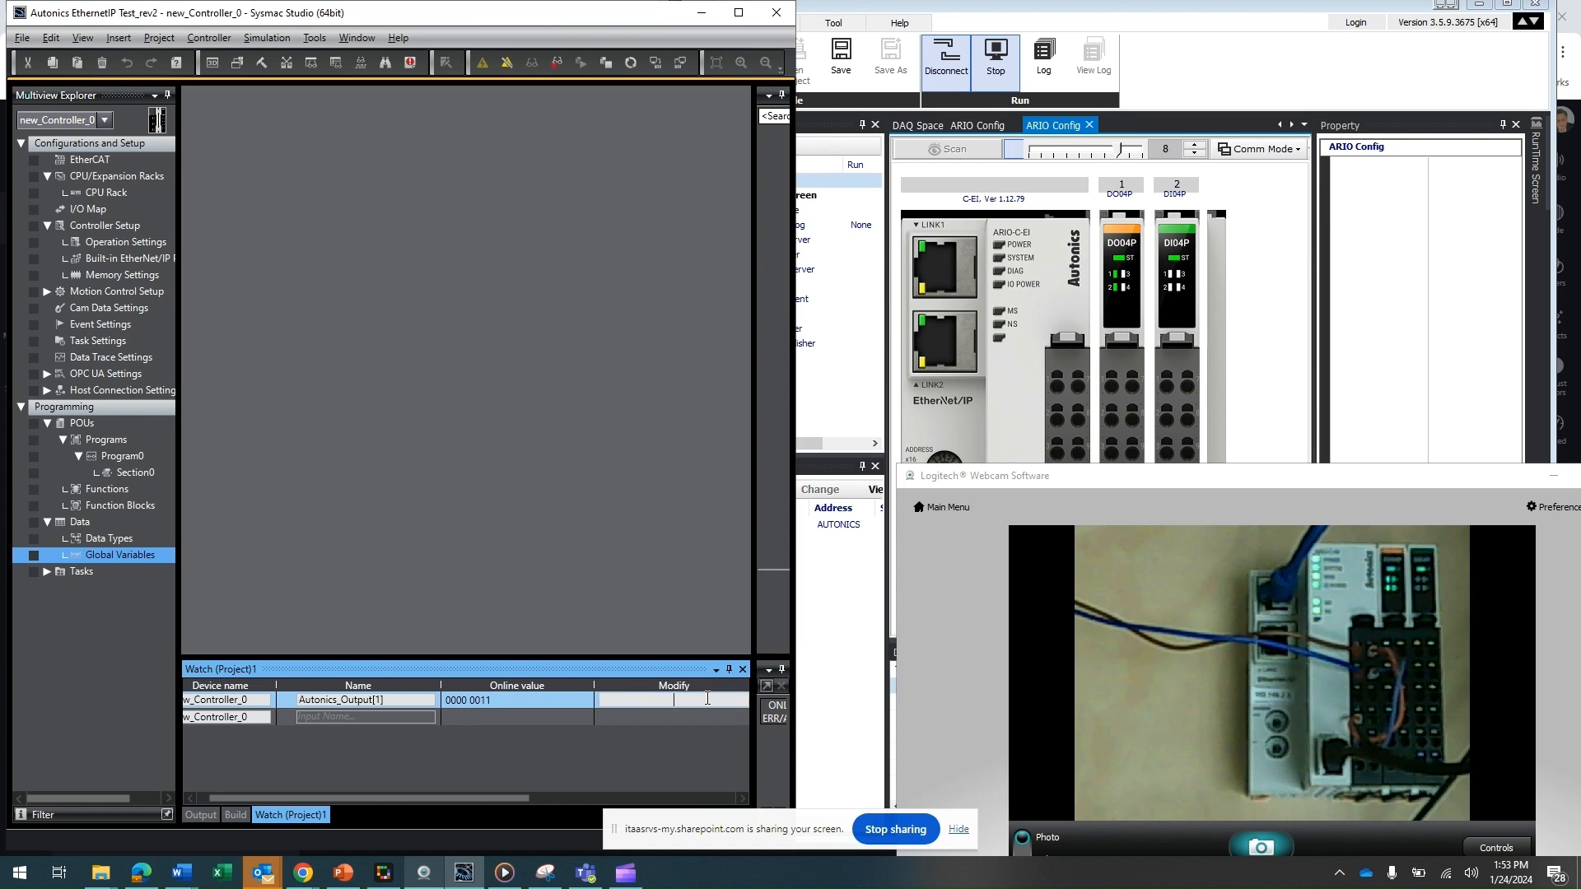
{"action": "type", "text": "1100"}
{"action": "key", "text": "Return"}
{"action": "left_click", "coordinate": [708, 698]}
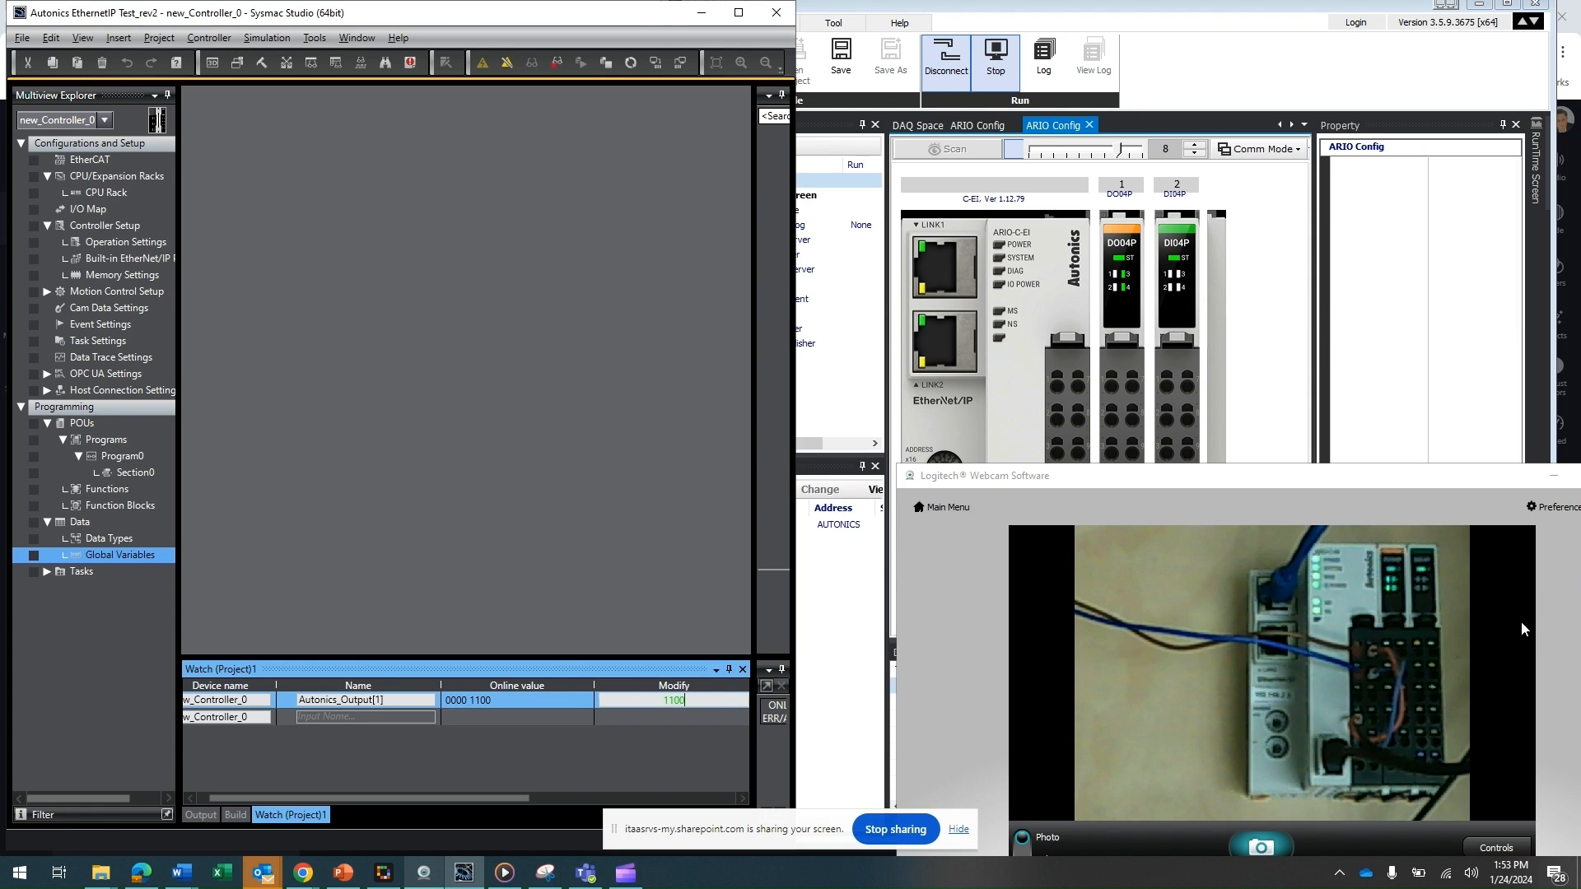
Step: Compare the DO04P output indicators in the webcam image and DAQMaster, and return DAQMaster to full size
{"action": "left_click", "coordinate": [1334, 690]}
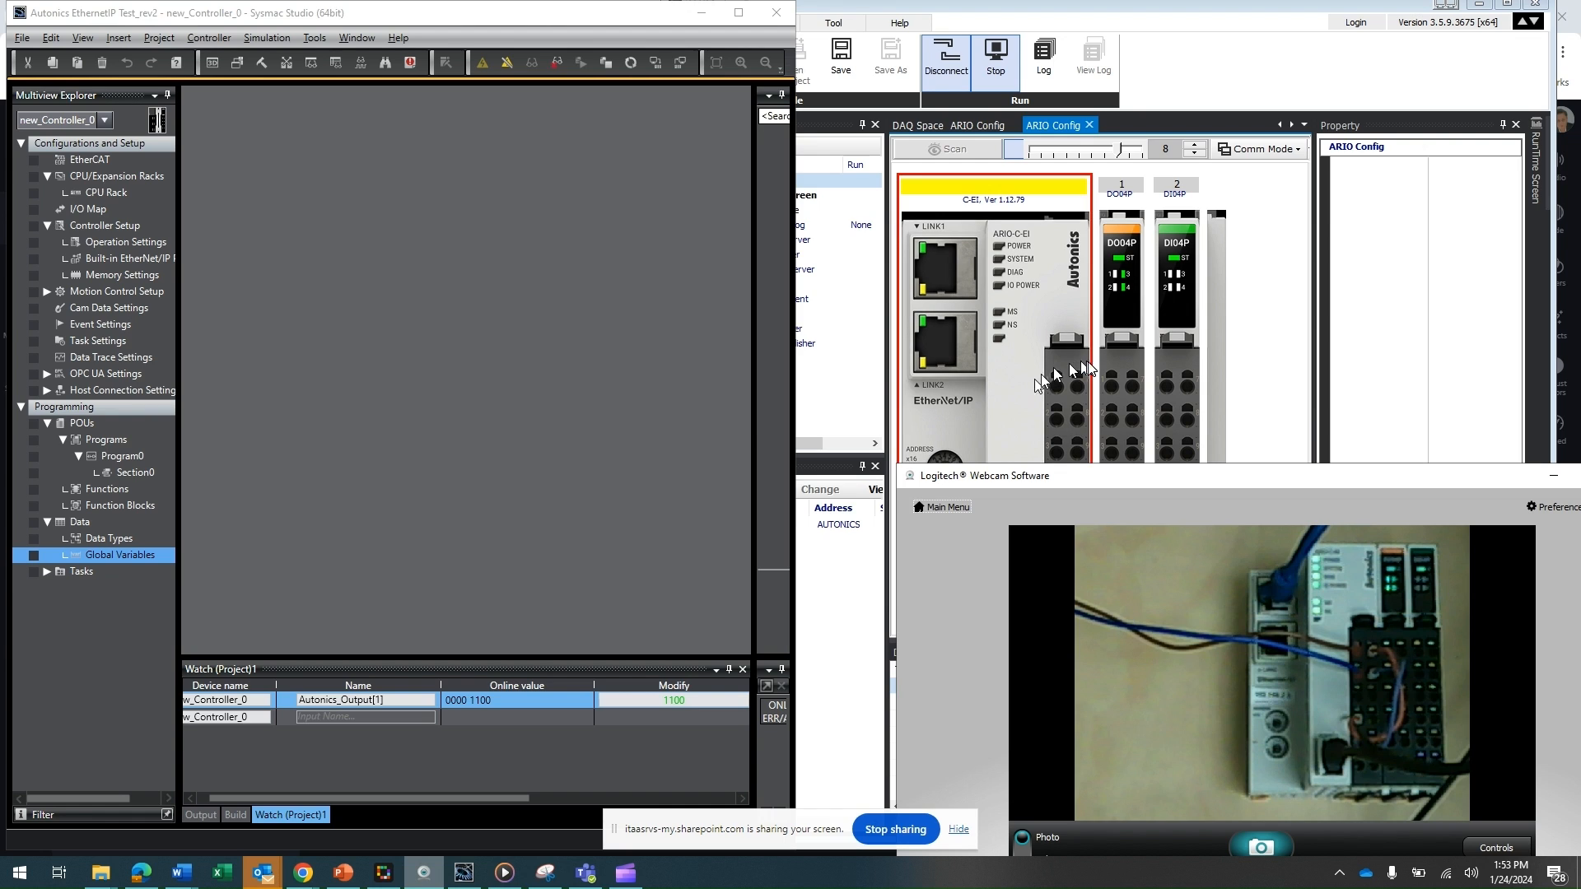
{"action": "left_click", "coordinate": [1121, 294]}
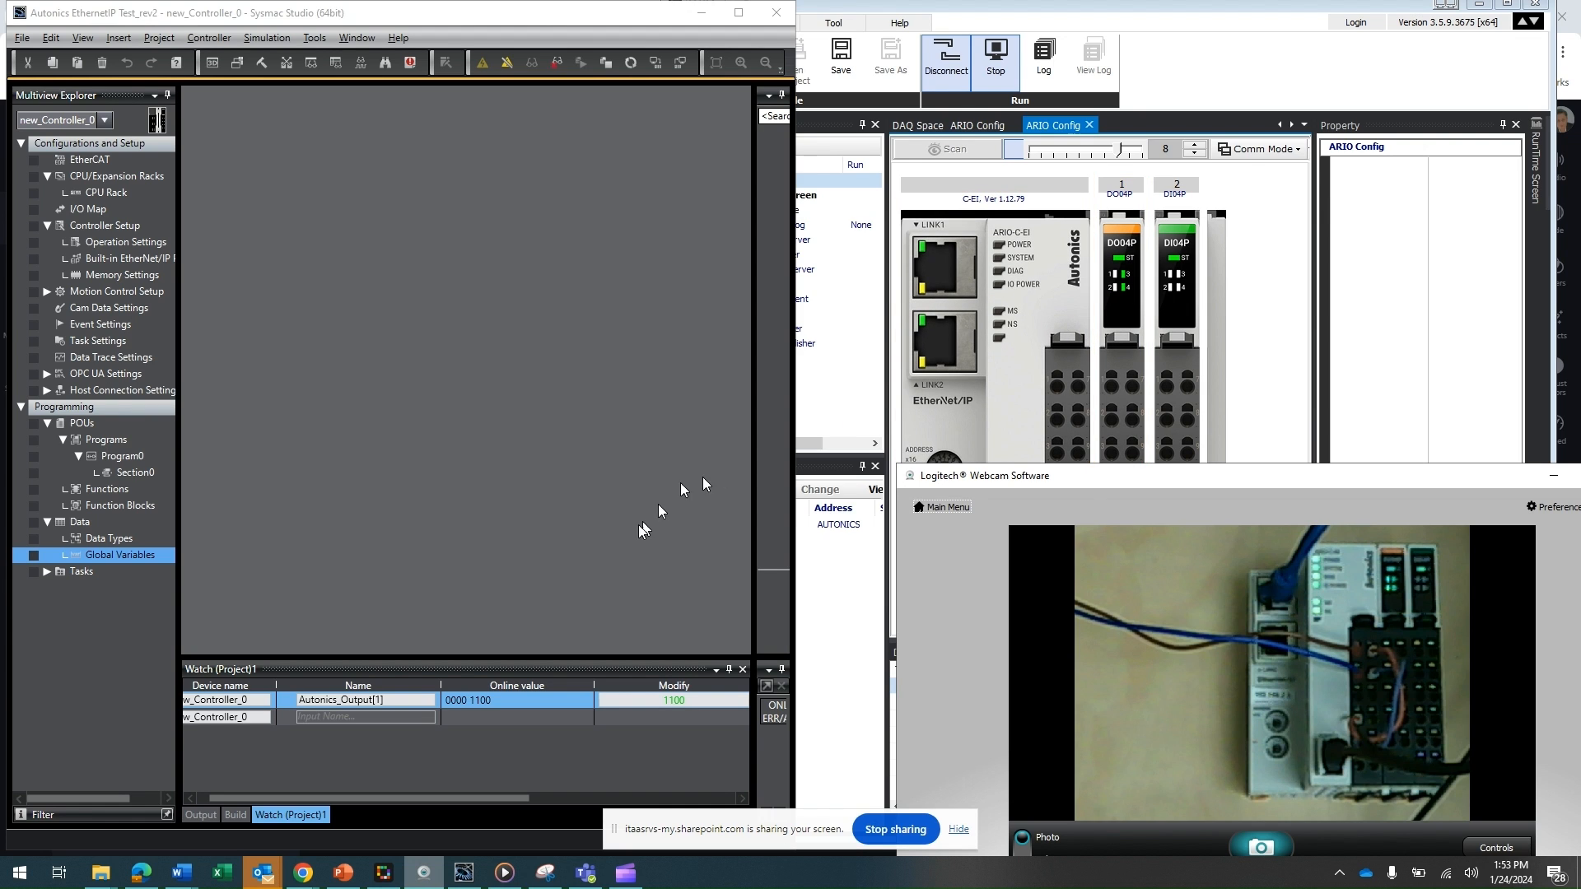
{"action": "left_click", "coordinate": [1286, 258]}
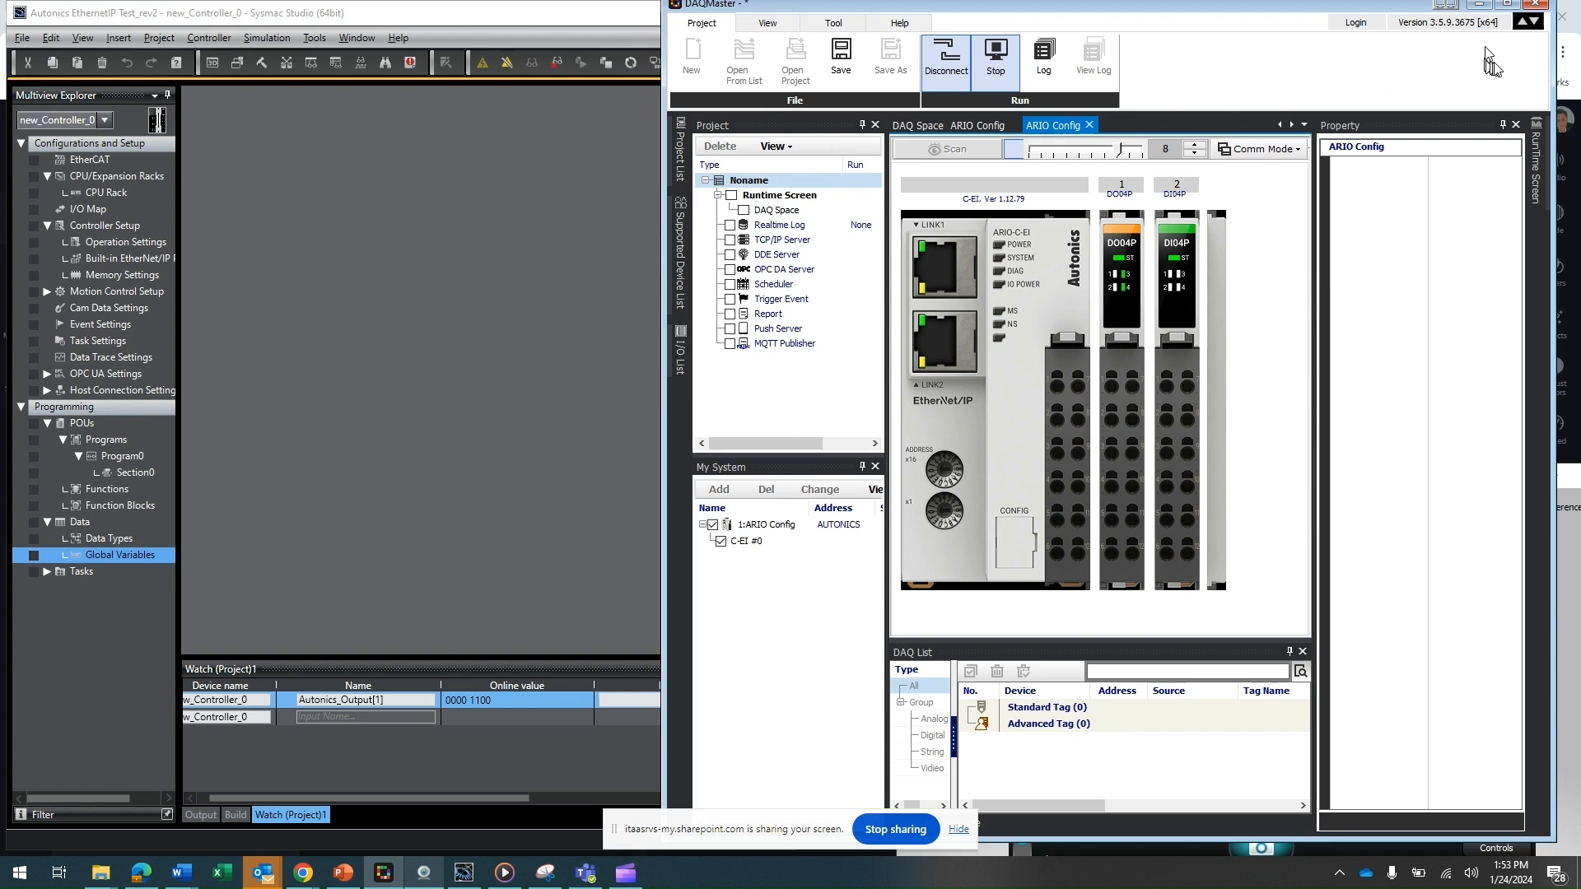
{"action": "left_click", "coordinate": [1506, 6]}
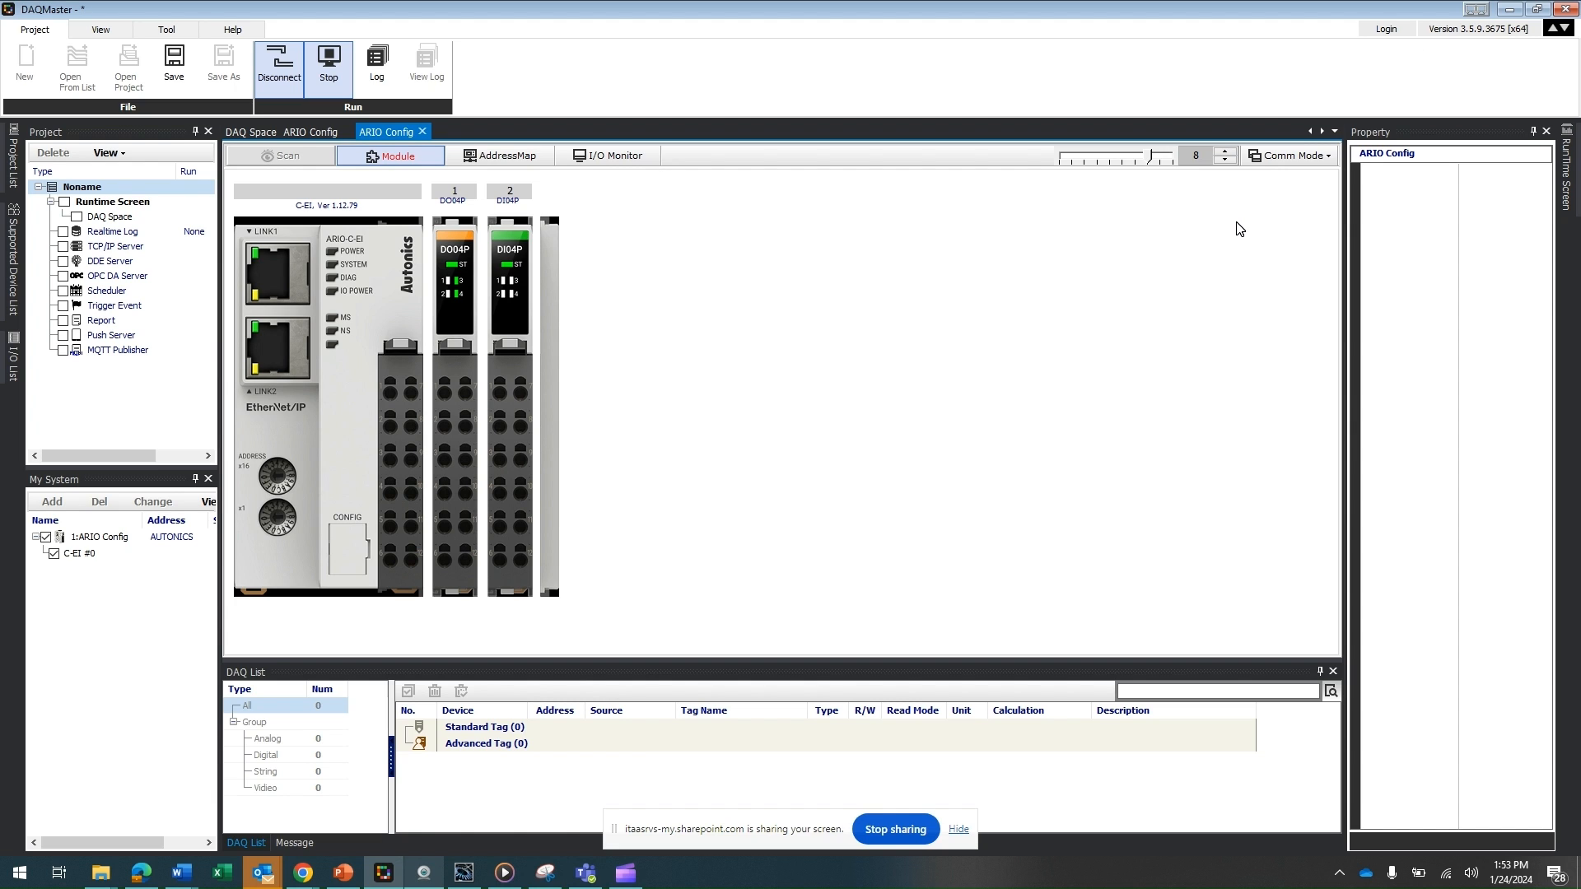
Step: Switch ARIO Config to Virtual Mode and select the coupler in the virtual module layout
{"action": "left_click", "coordinate": [1285, 161]}
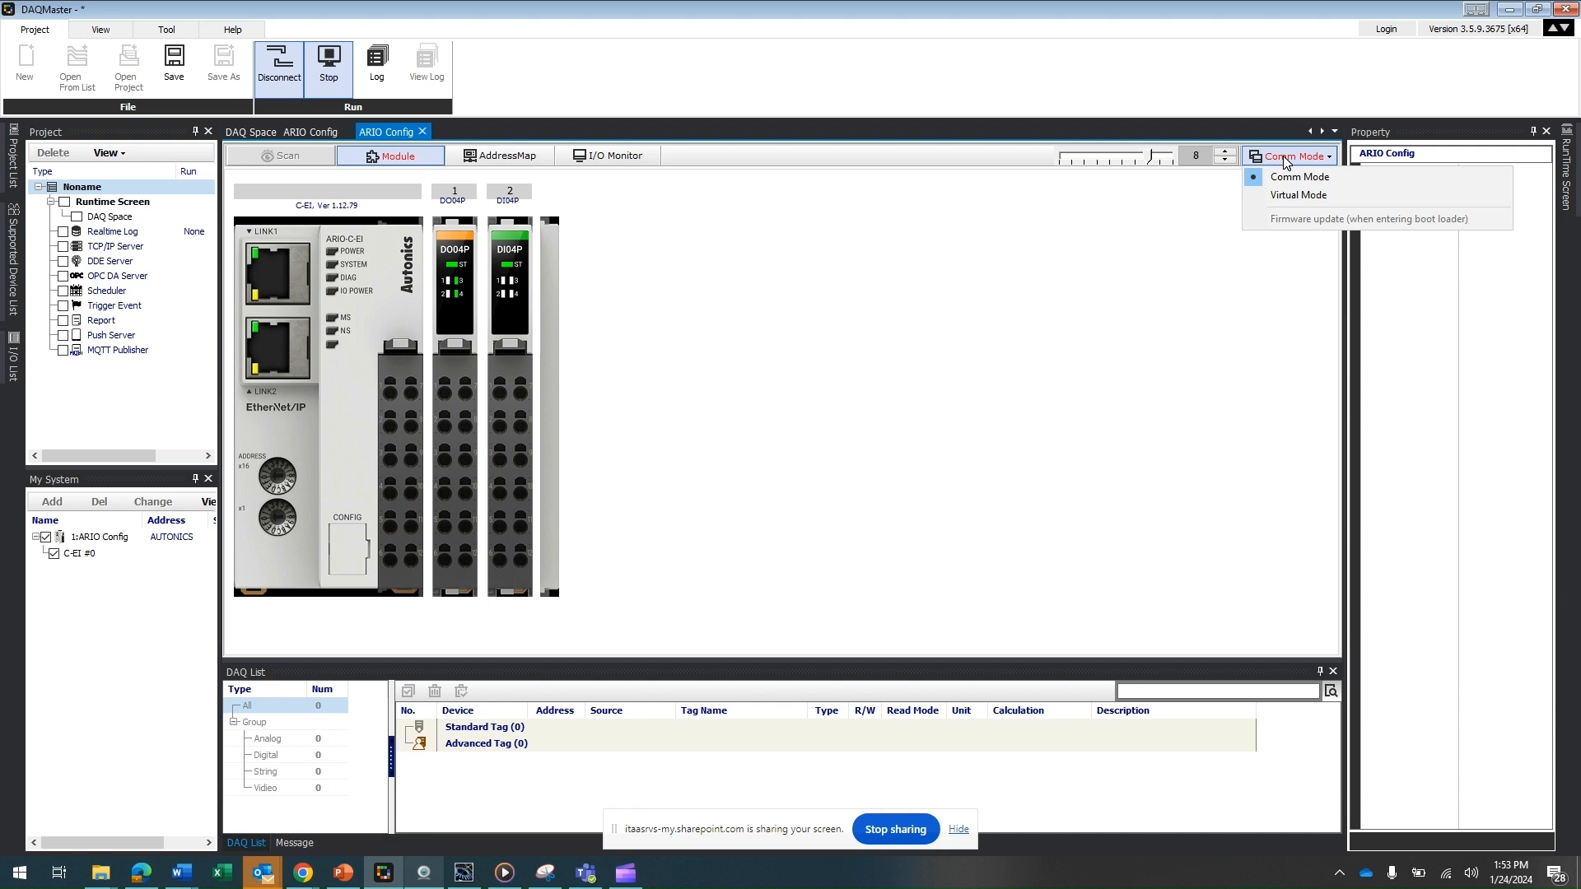
{"action": "left_click", "coordinate": [1278, 199]}
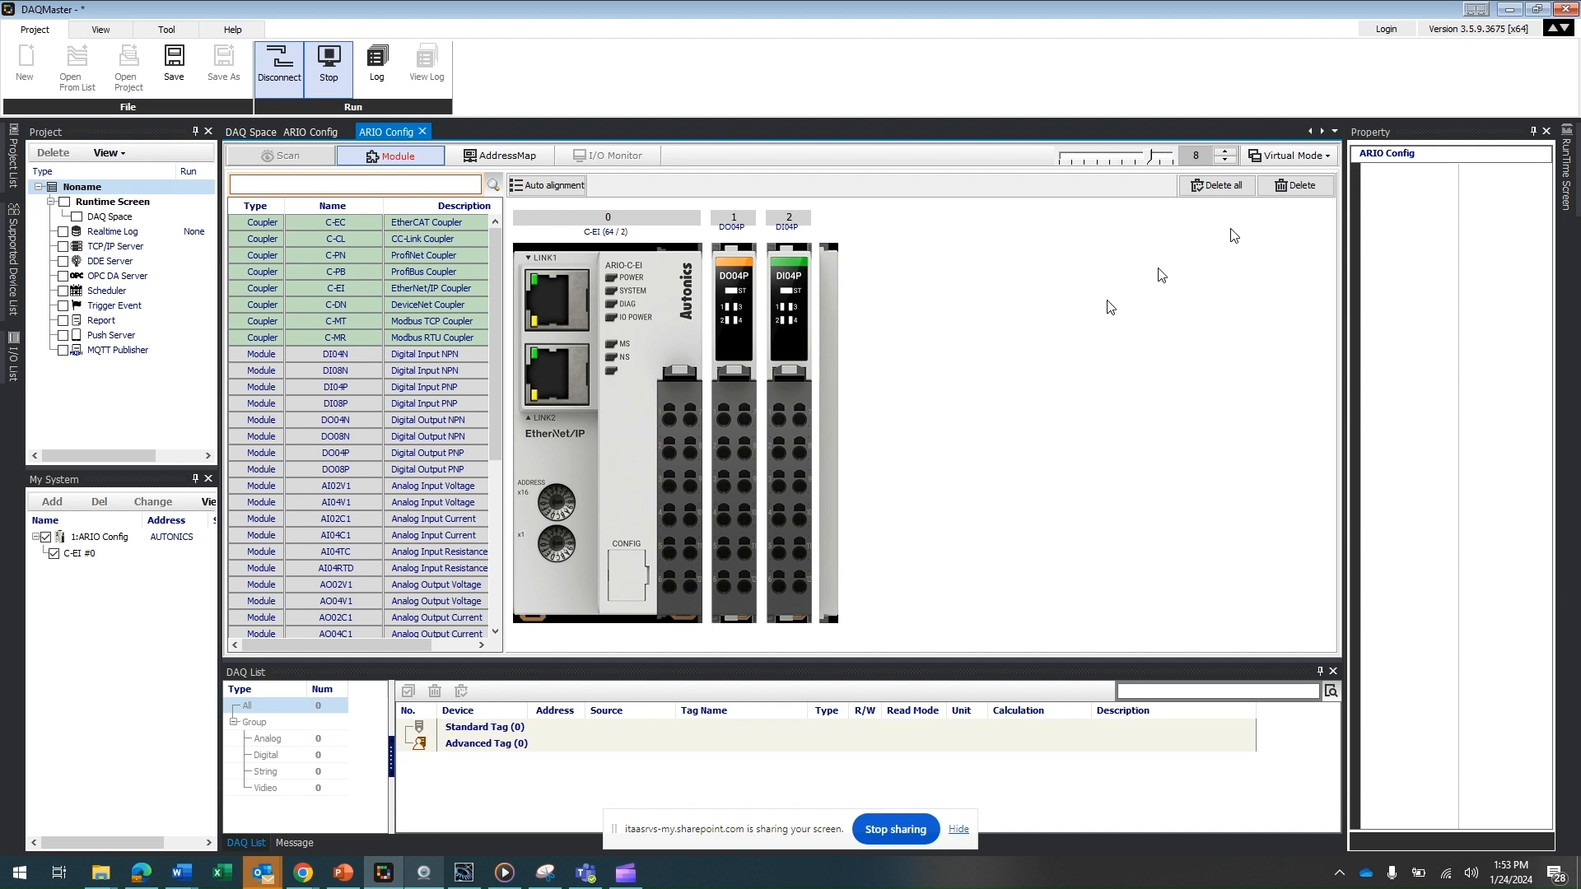
{"action": "left_click", "coordinate": [789, 428]}
{"action": "left_click", "coordinate": [535, 413]}
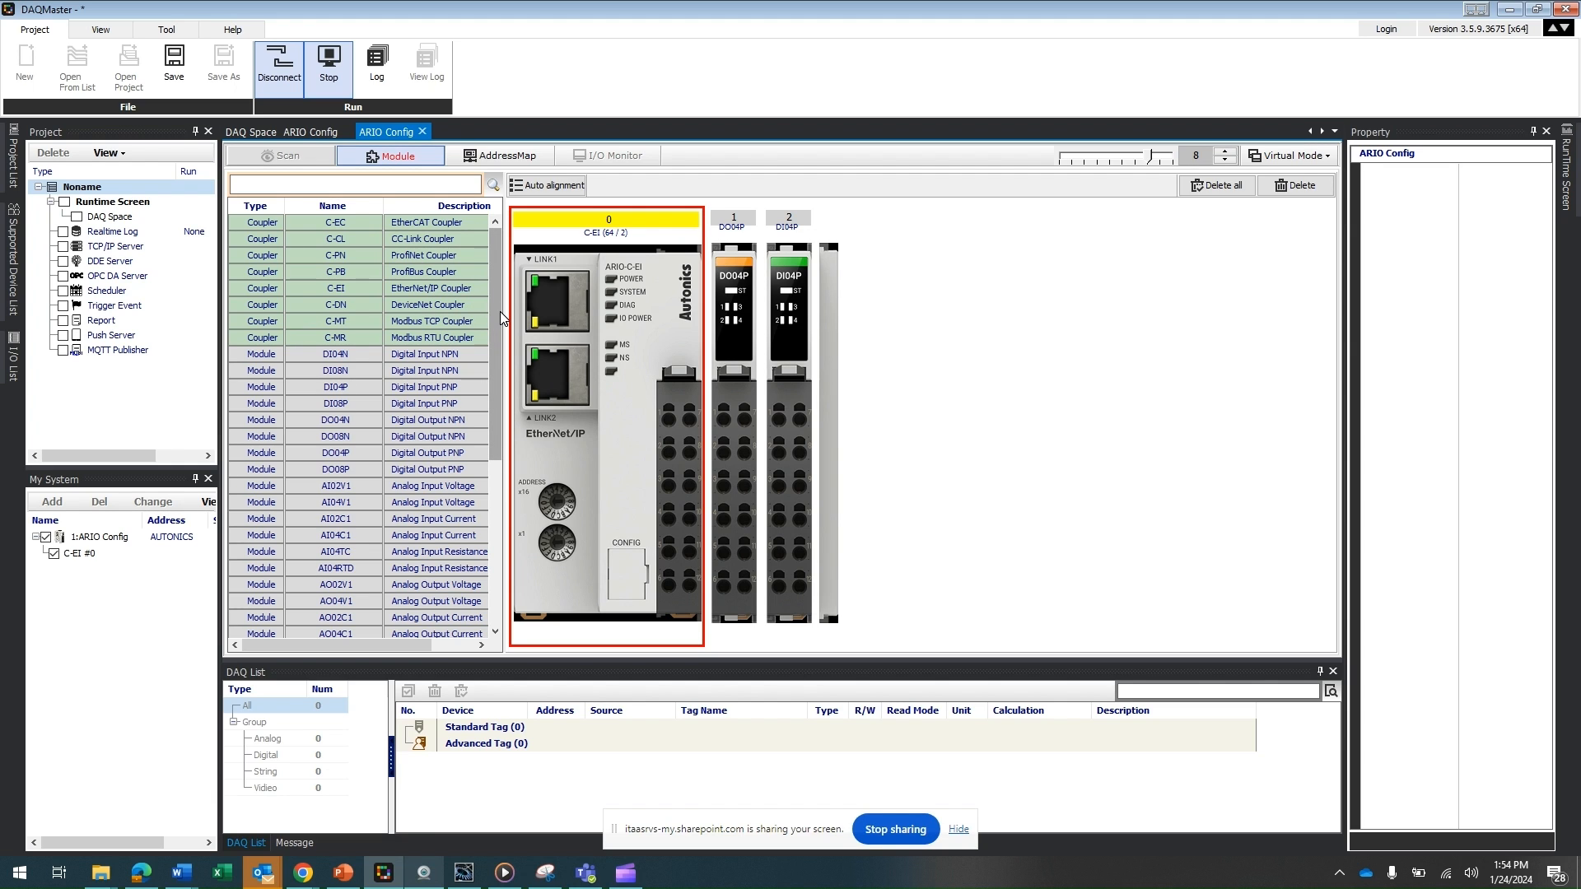
Step: Review the specifications of the DI08P and AI04RTD modules and browse the remaining available ARIO modules
{"action": "left_click_drag", "start_coordinate": [501, 311], "coordinate": [503, 354]}
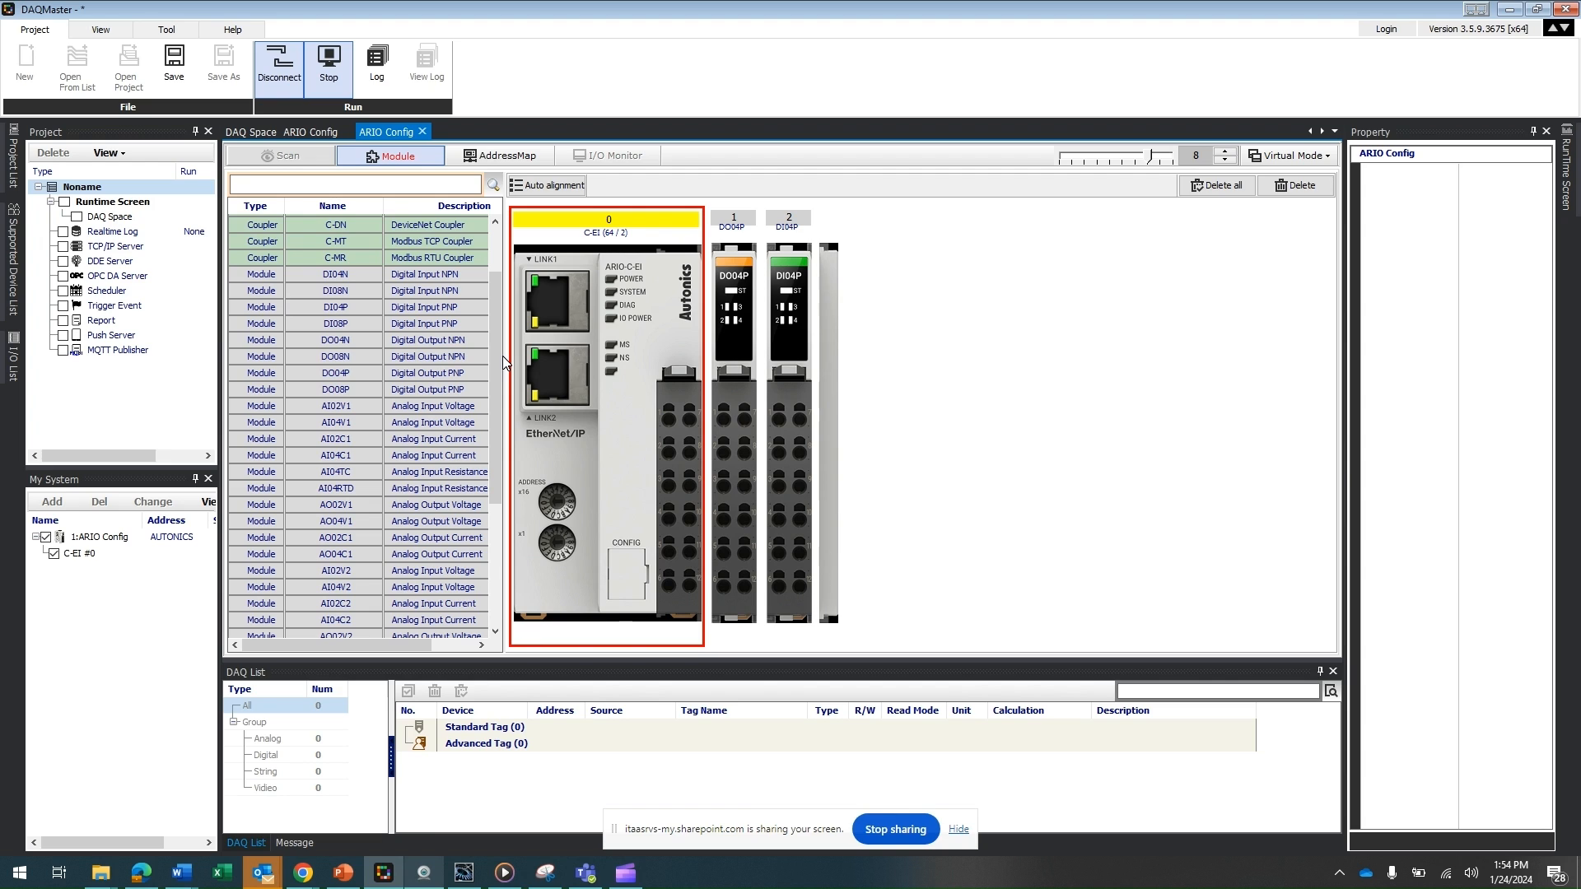
{"action": "left_click", "coordinate": [487, 324]}
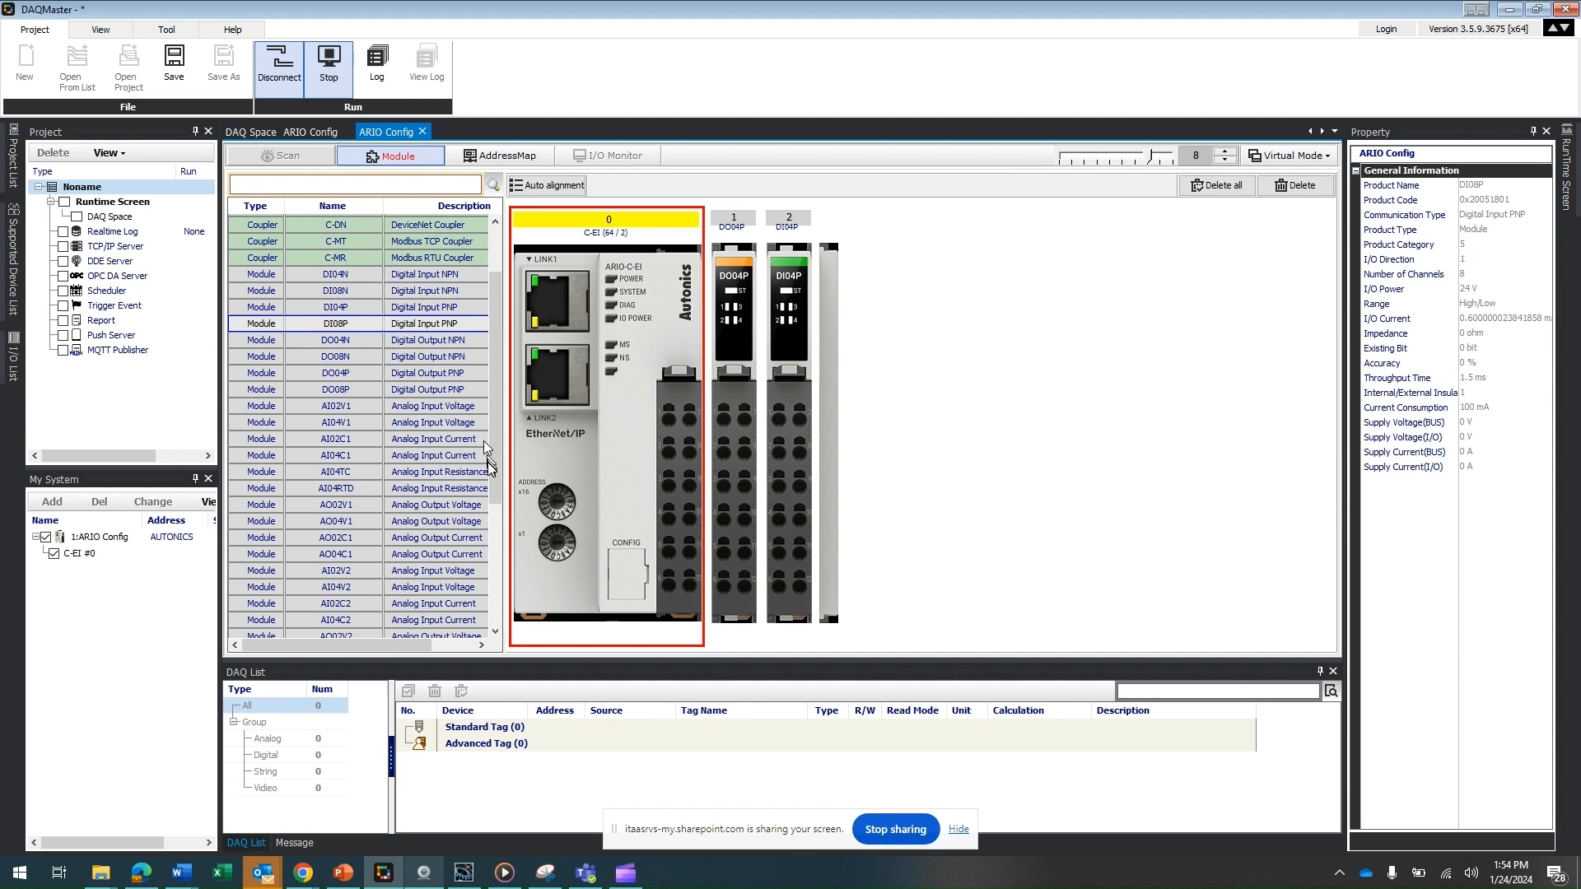
{"action": "left_click", "coordinate": [363, 489]}
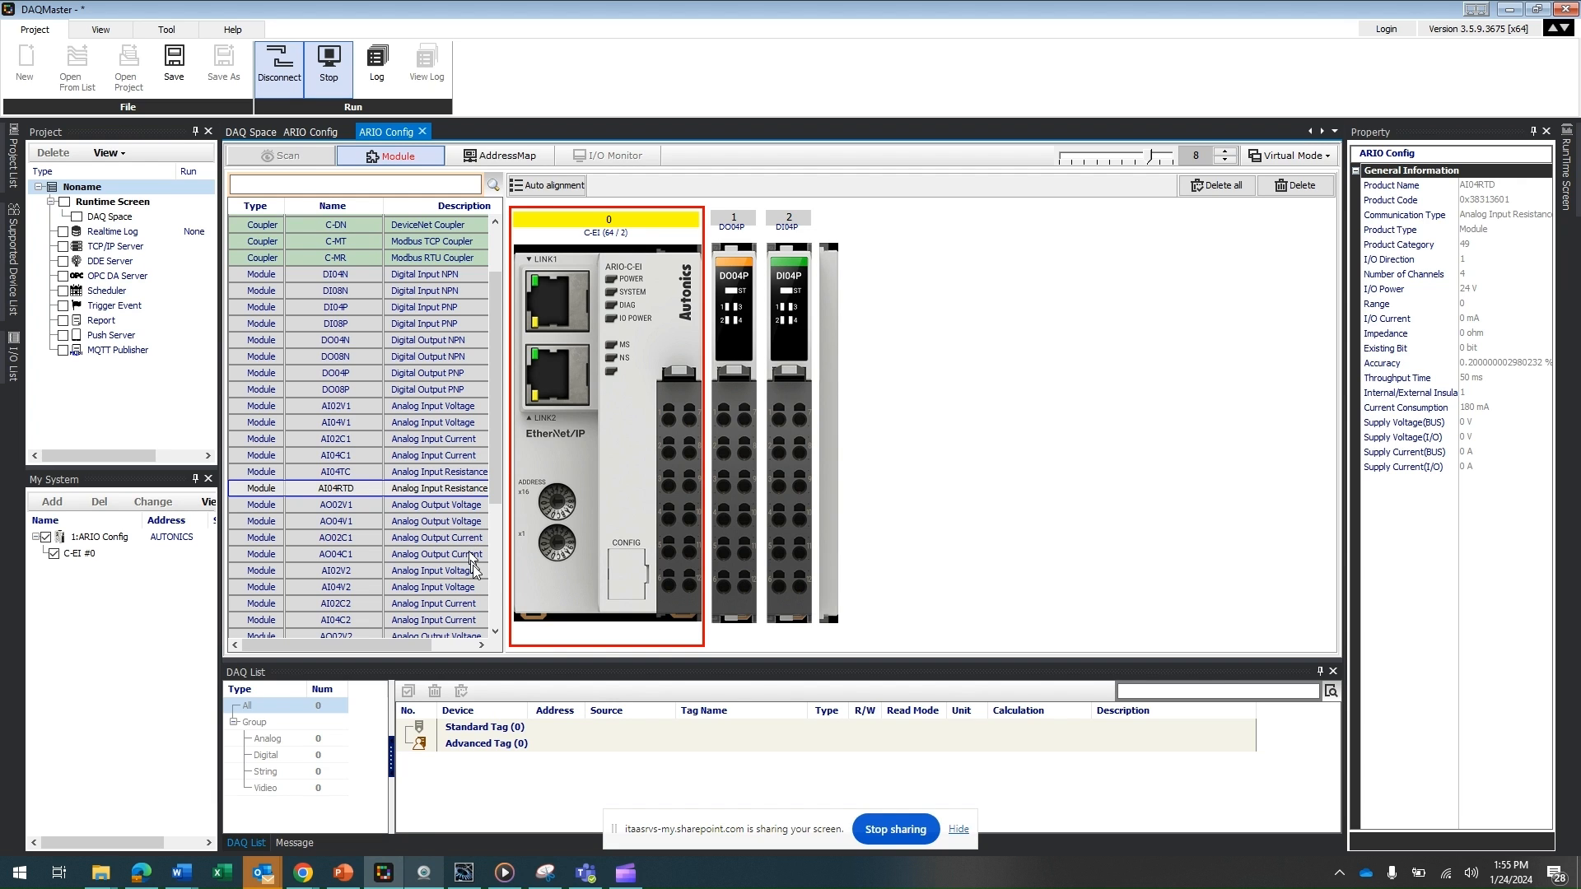
{"action": "left_click", "coordinate": [498, 613]}
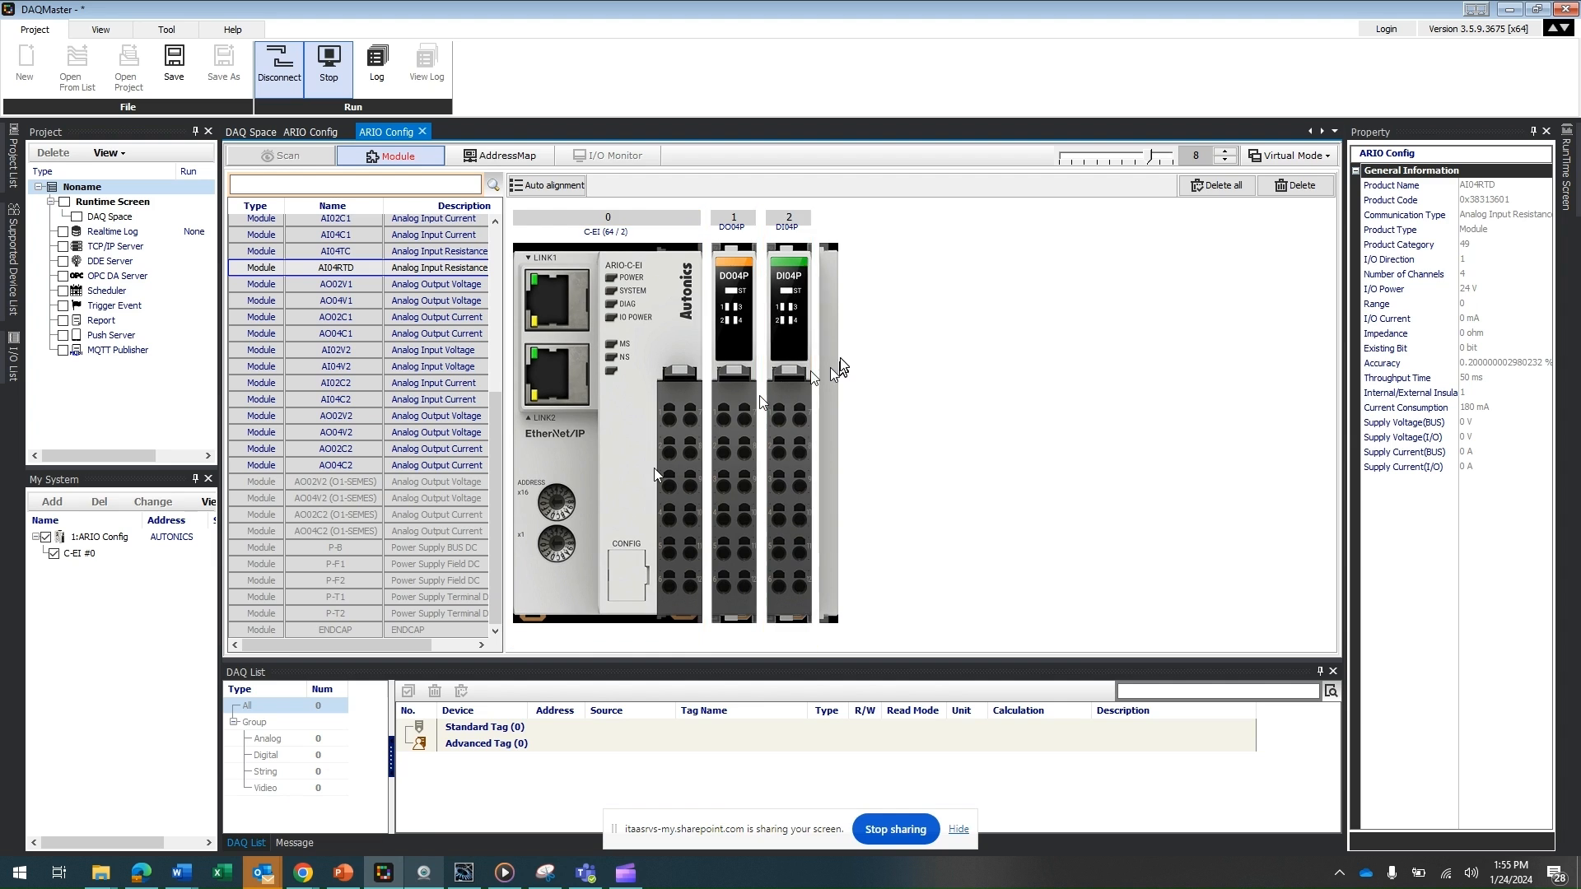
Step: Add an AO02V1 analog voltage output module and an AO04C1 analog current output module after the DI04P in the virtual layout
{"action": "left_click", "coordinate": [778, 345]}
{"action": "left_click", "coordinate": [609, 330]}
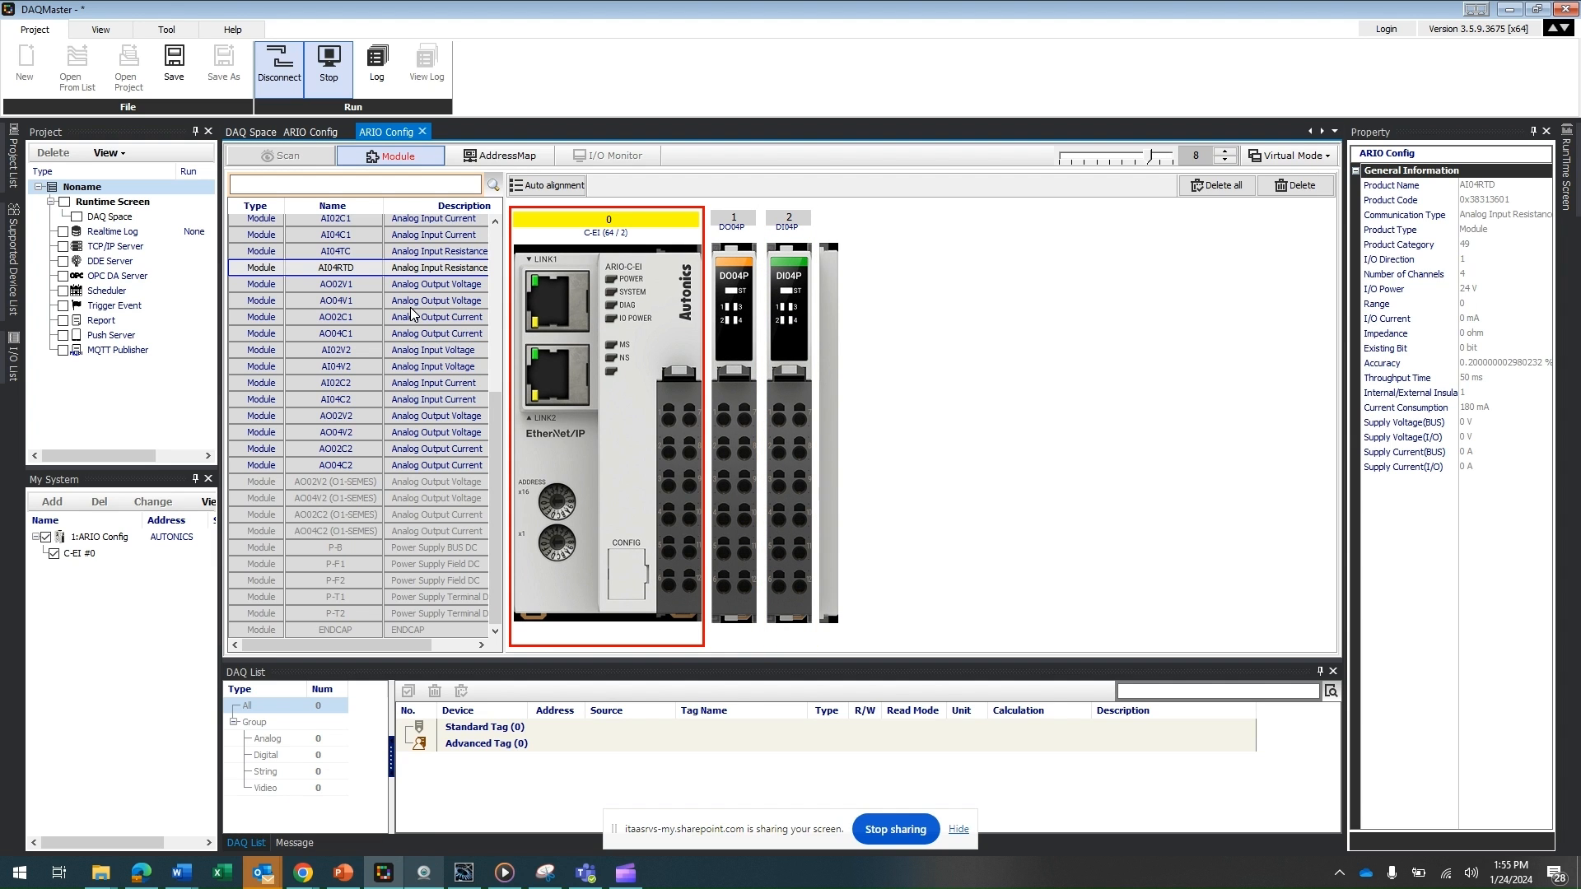
{"action": "double_click", "coordinate": [422, 286]}
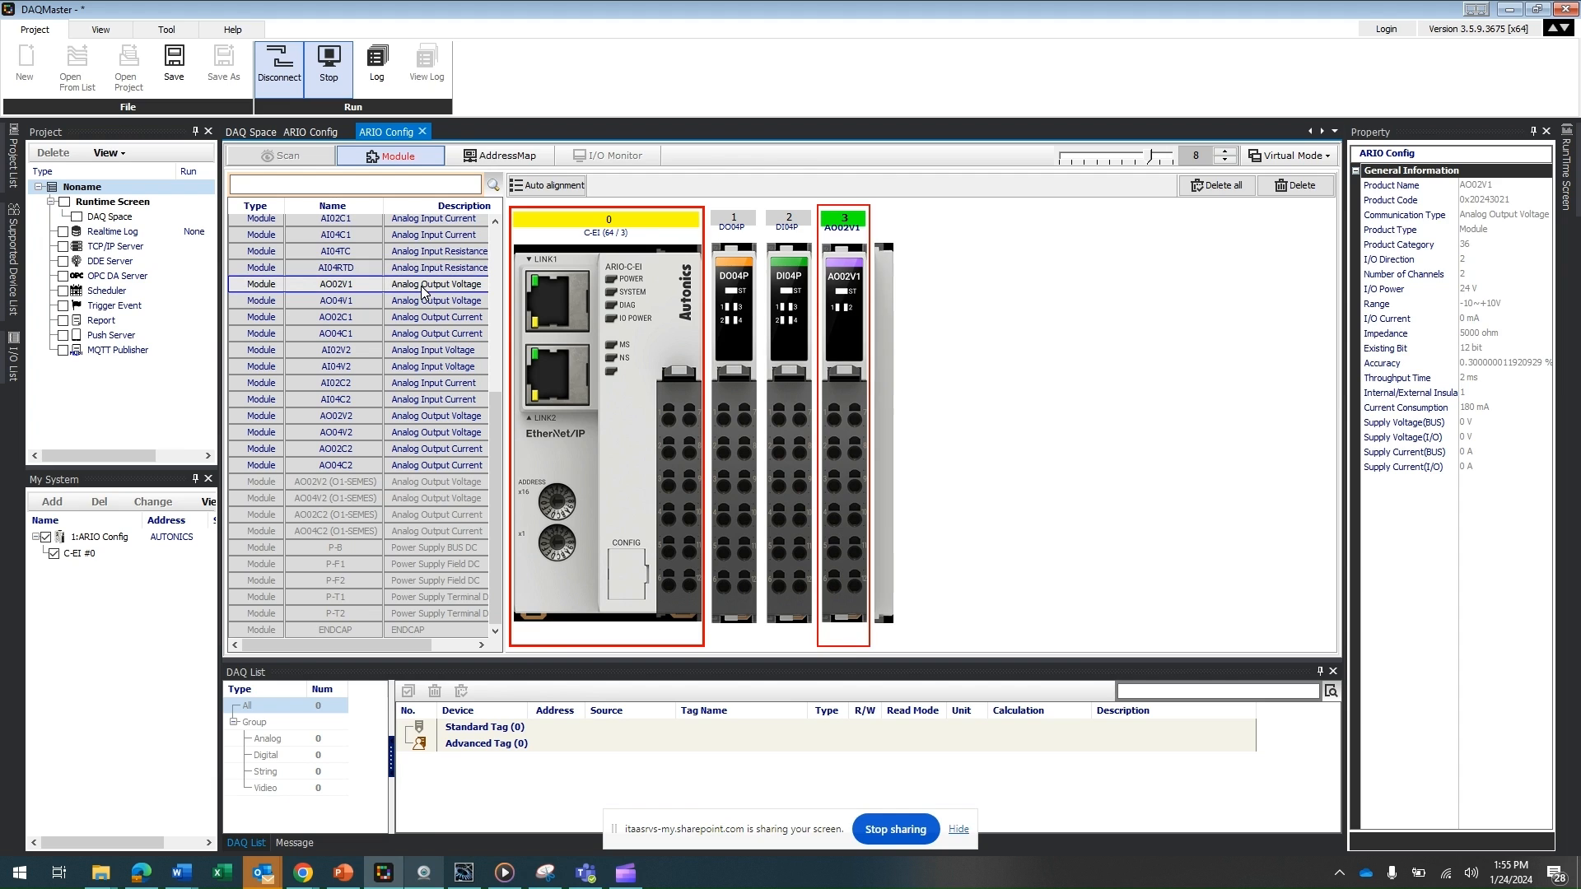
{"action": "double_click", "coordinate": [466, 334]}
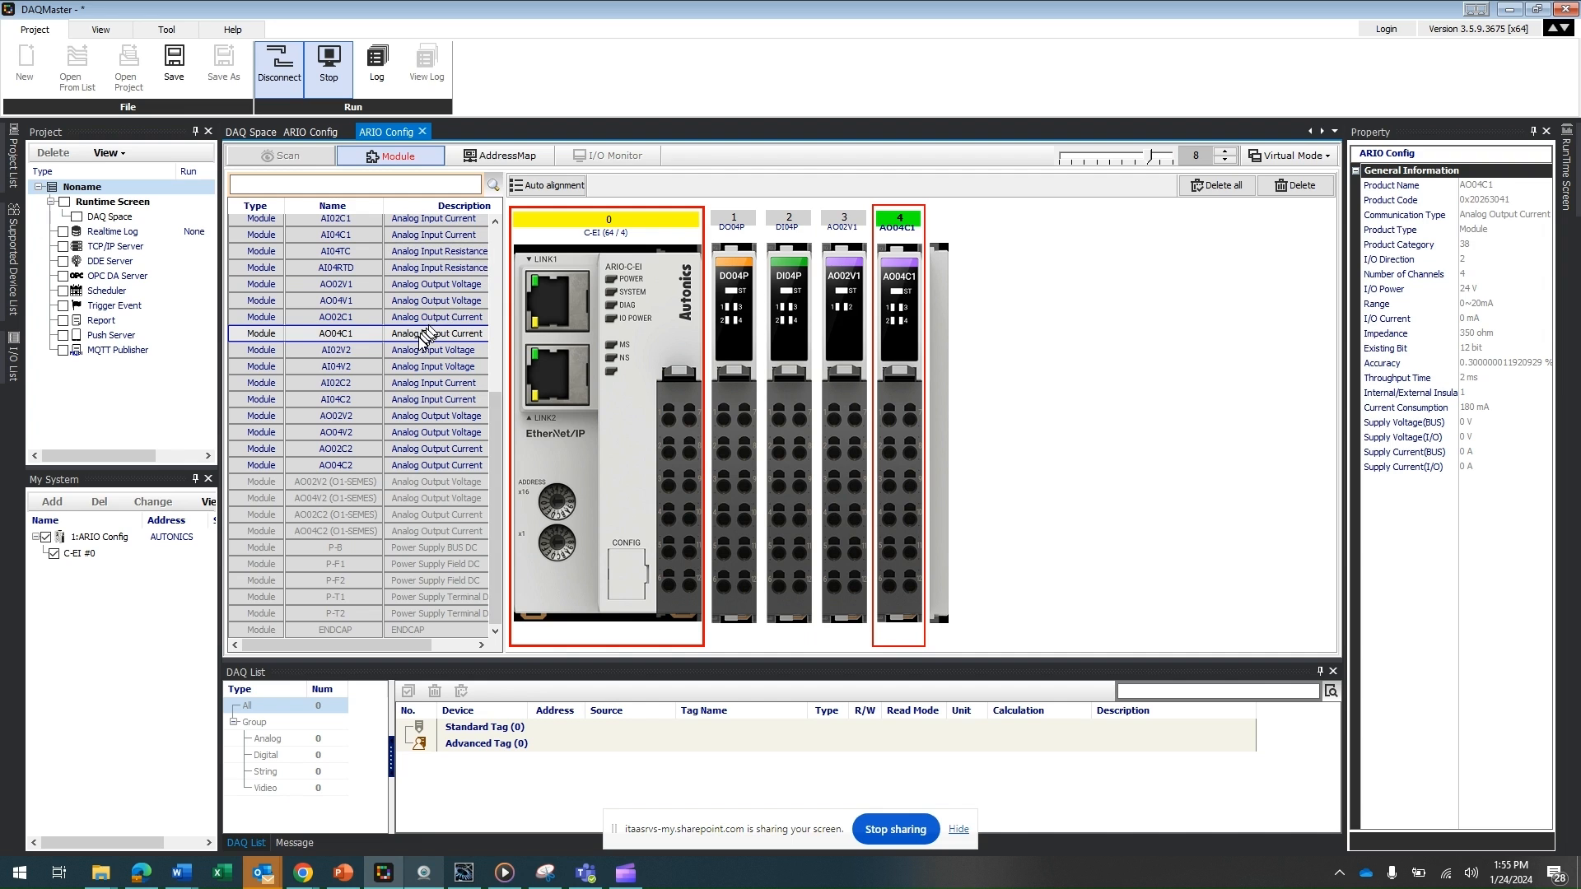
{"action": "left_click", "coordinate": [844, 326]}
Step: Append three AI04TC modules and one AI04RTD module to the virtual layout, acknowledging each temperature module placement notice
{"action": "left_click_drag", "start_coordinate": [496, 430], "coordinate": [490, 295]}
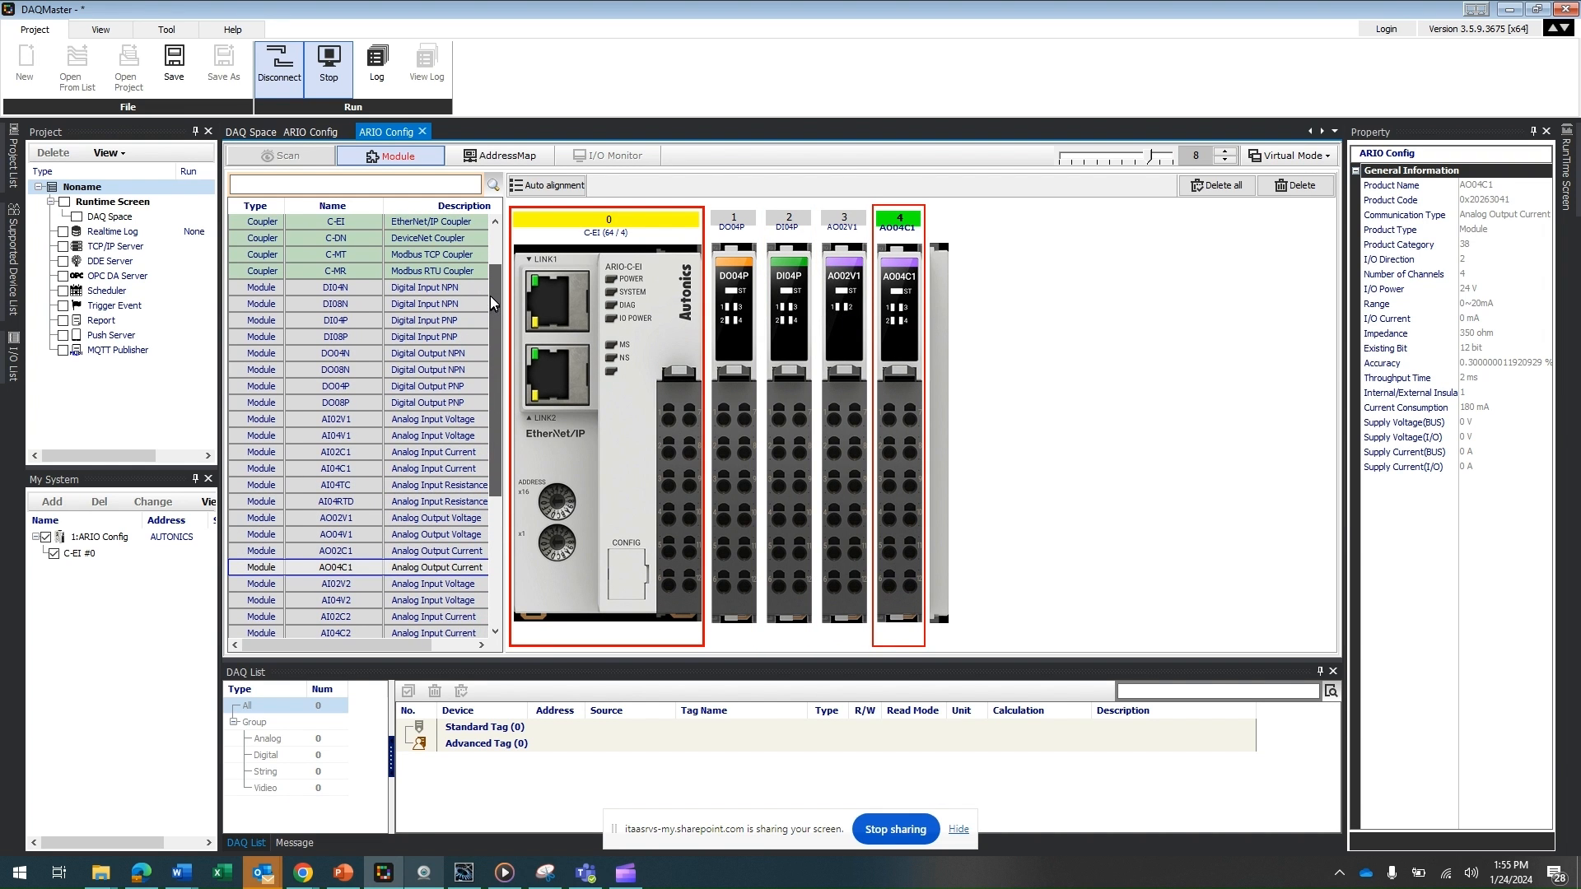
{"action": "double_click", "coordinate": [353, 486]}
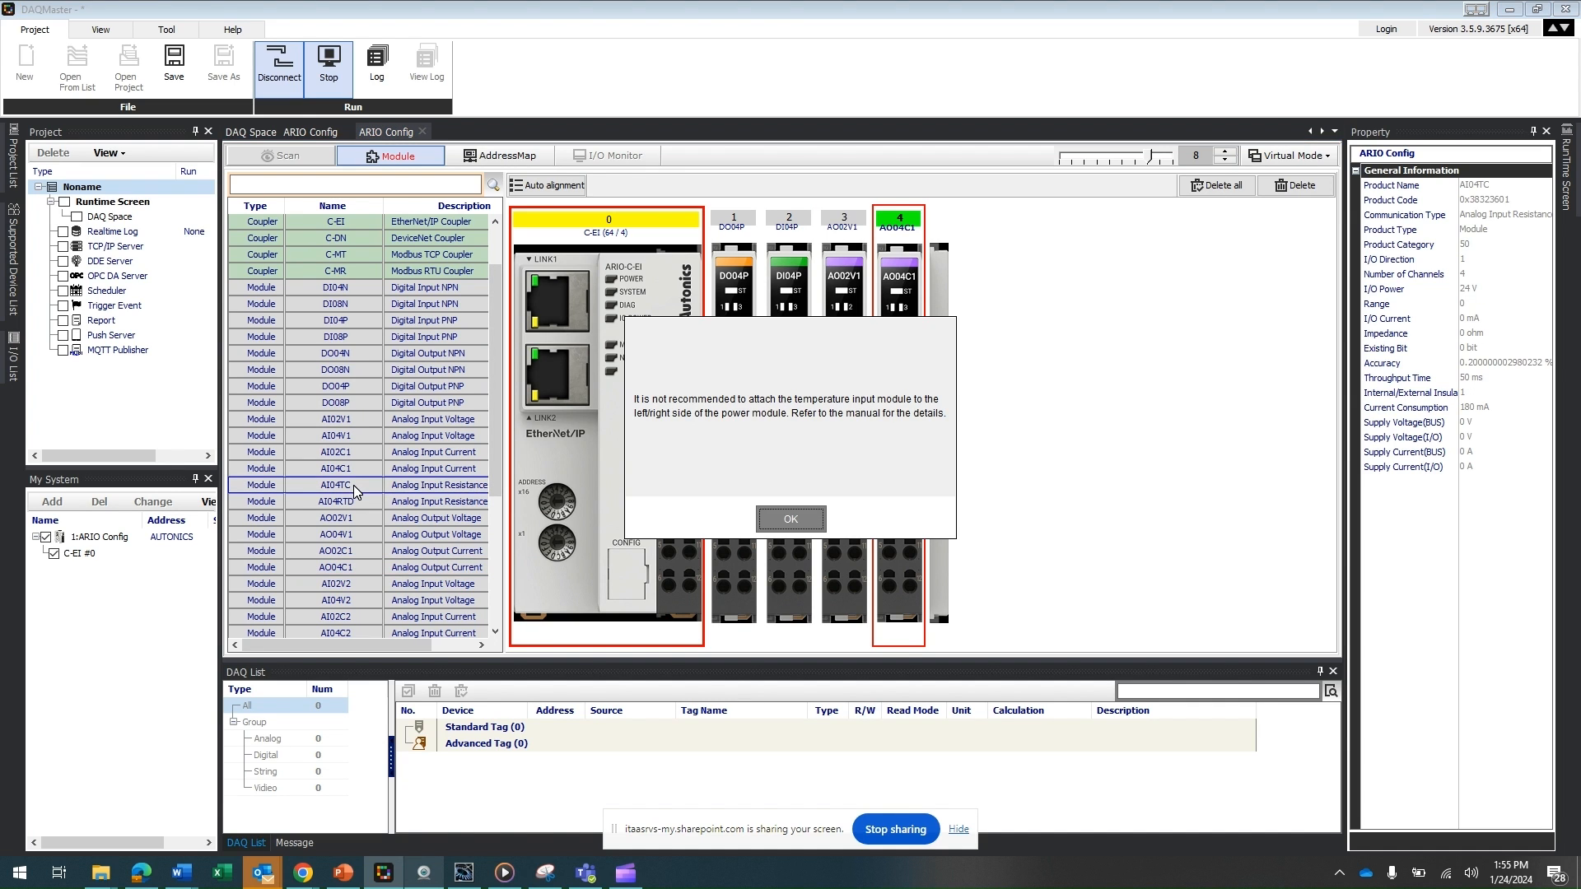
{"action": "left_click", "coordinate": [792, 522]}
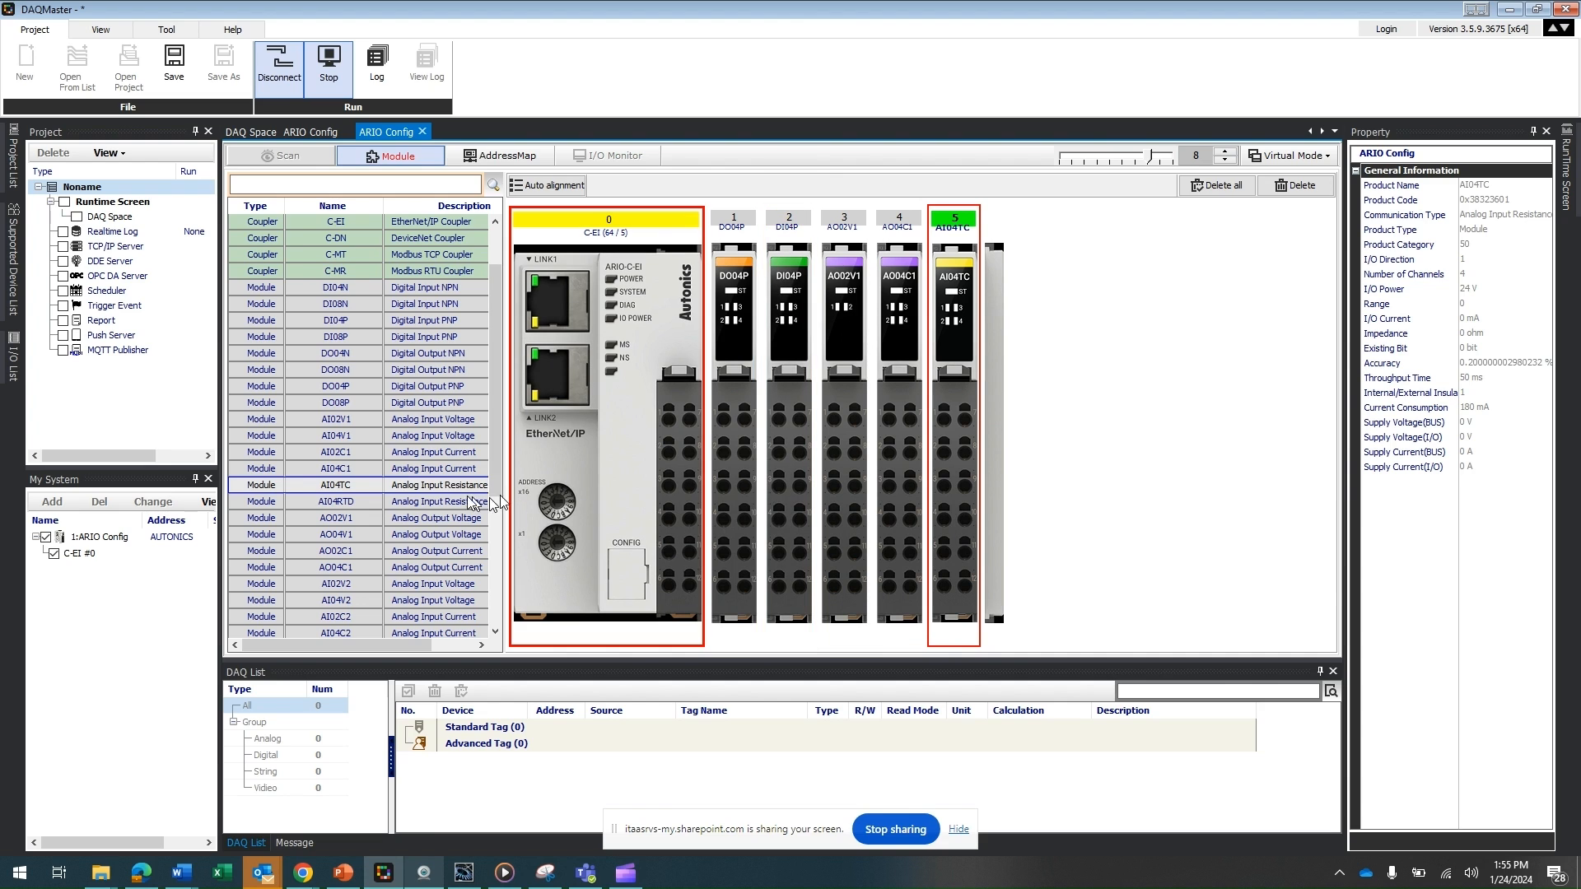
{"action": "double_click", "coordinate": [368, 487]}
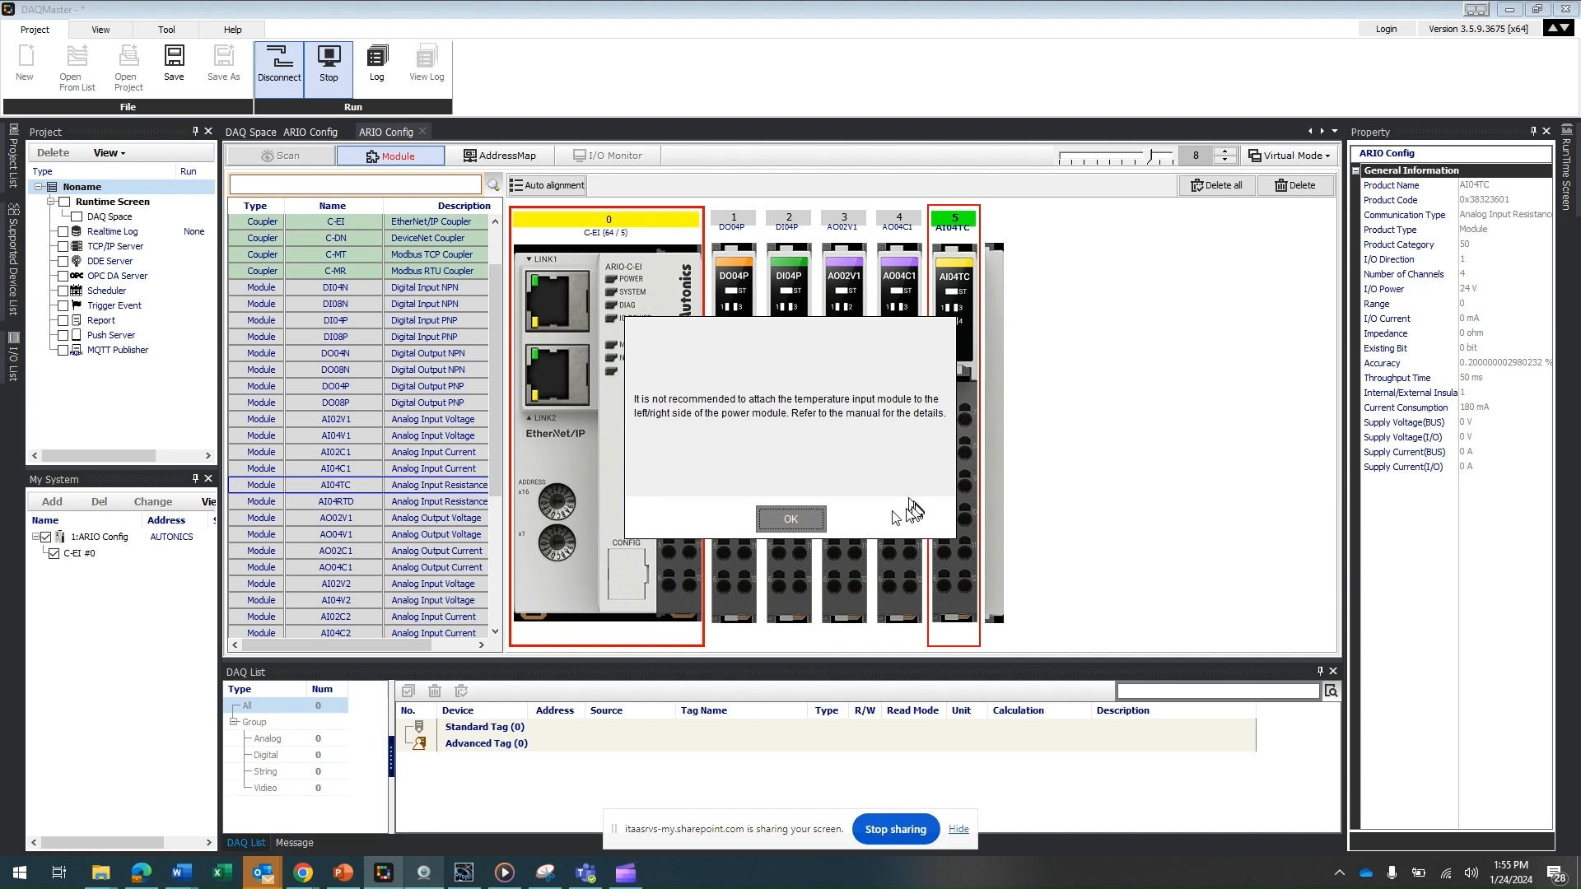
{"action": "left_click", "coordinate": [793, 519]}
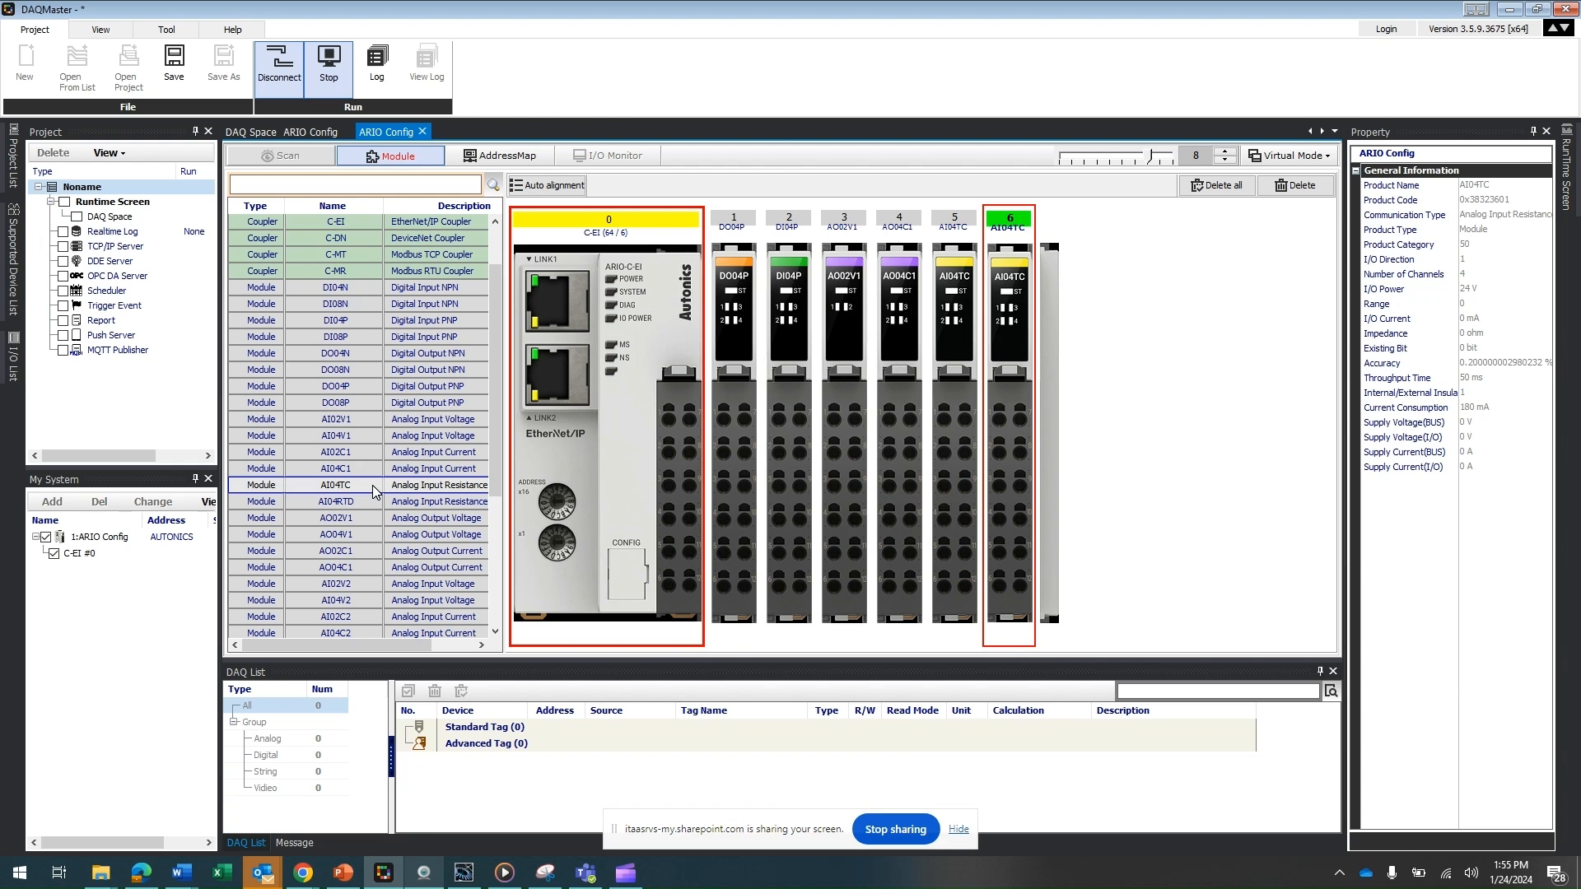
{"action": "double_click", "coordinate": [373, 487]}
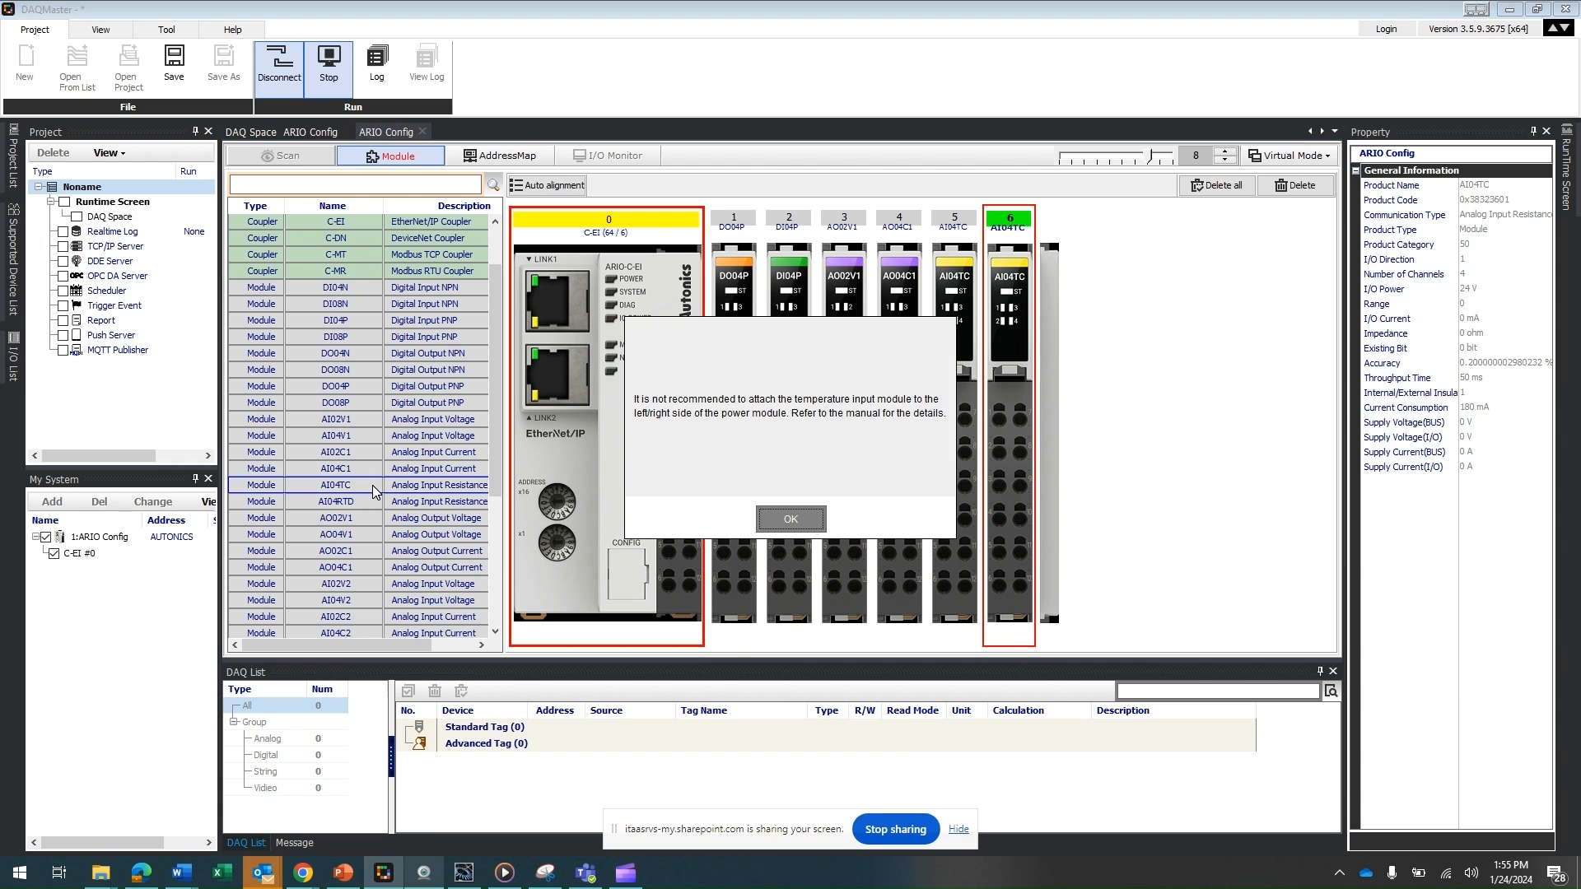
{"action": "left_click", "coordinate": [790, 519]}
{"action": "double_click", "coordinate": [366, 503]}
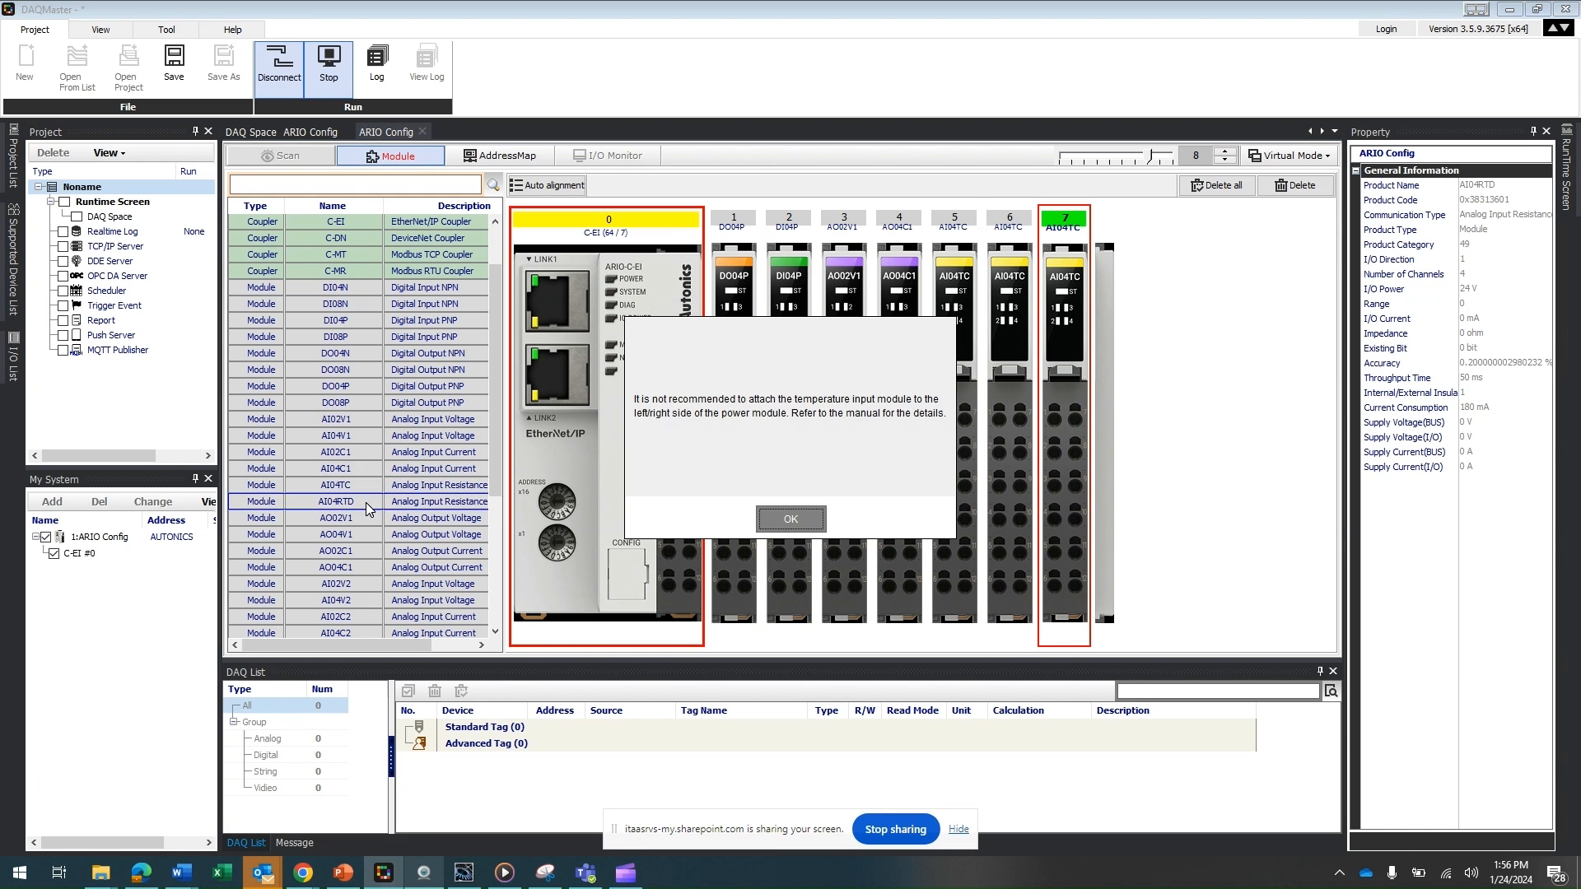
{"action": "left_click", "coordinate": [790, 519]}
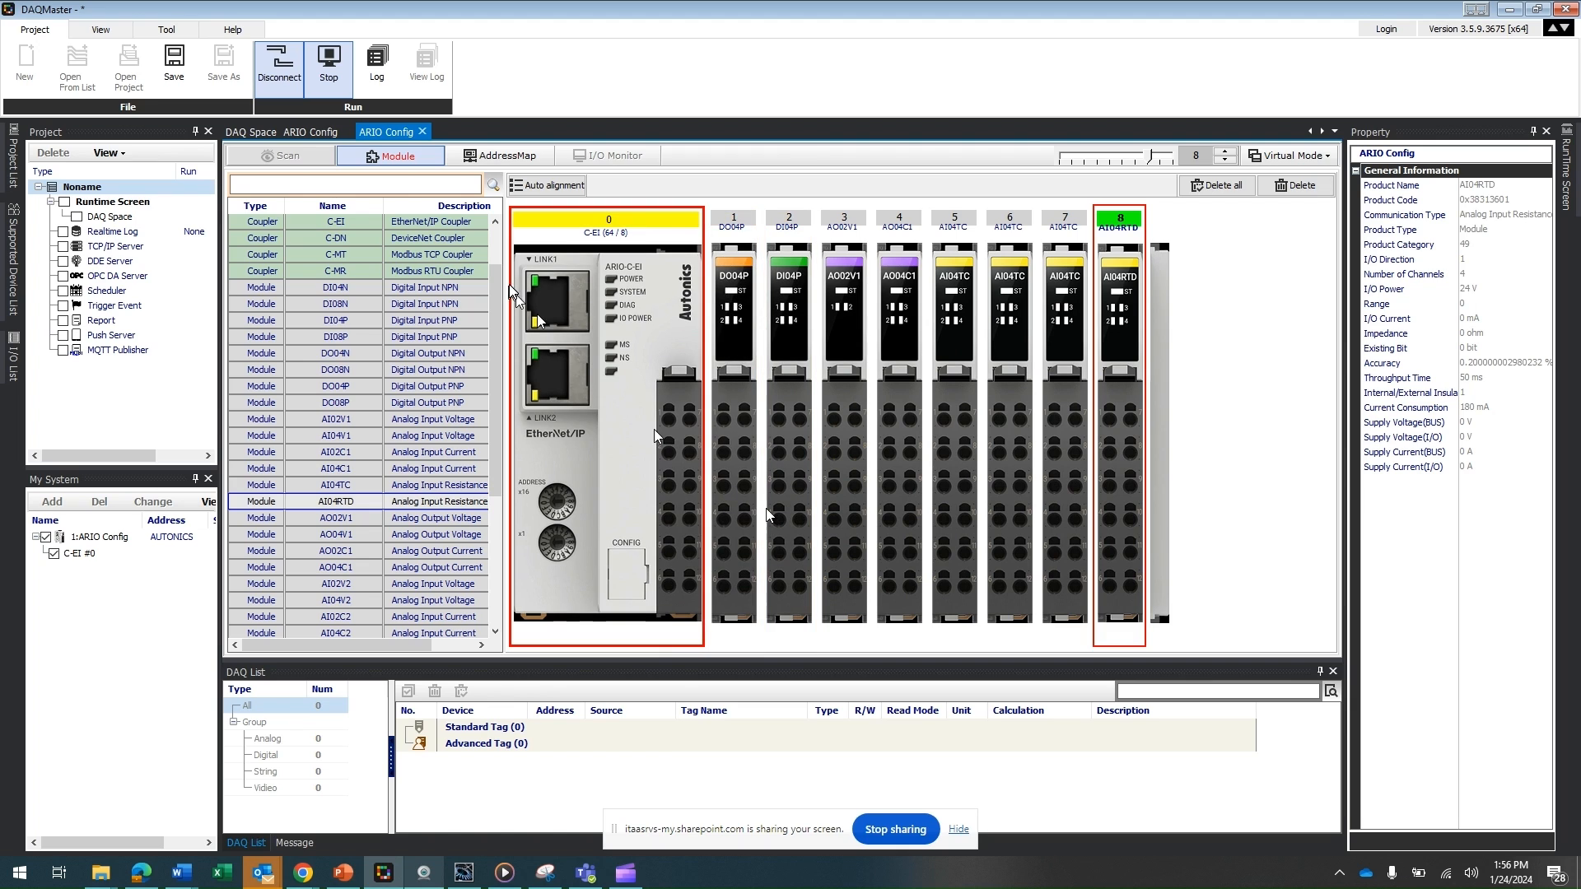
Step: Append AI02C1, AI04C1 and AI04V1 analog input modules to the virtual layout and widen the layout area to fit them all
{"action": "double_click", "coordinate": [428, 452]}
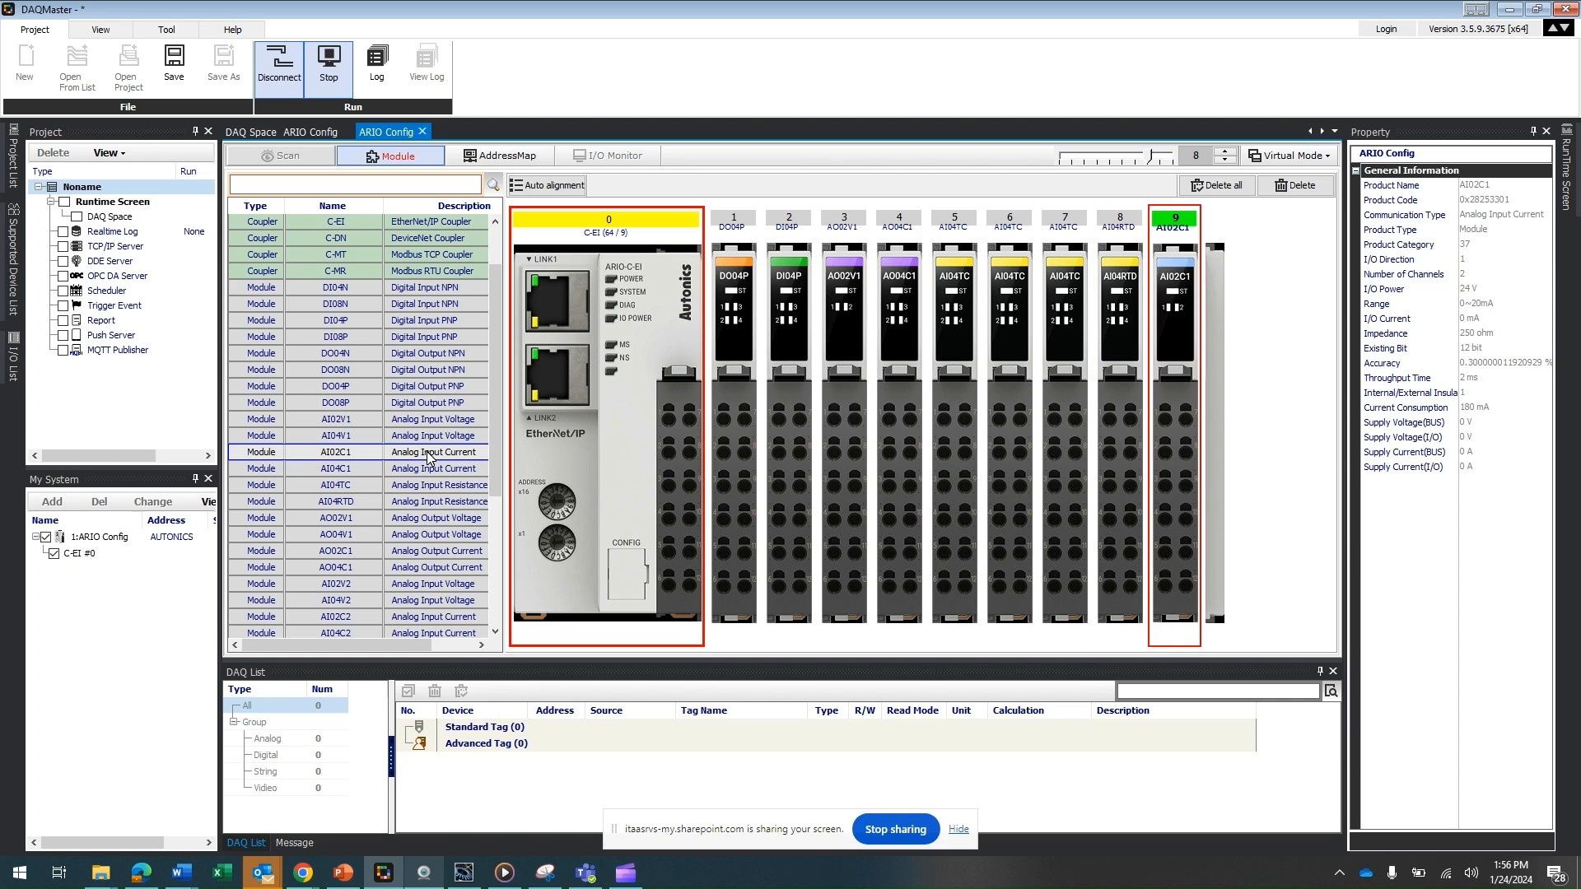
{"action": "double_click", "coordinate": [432, 470]}
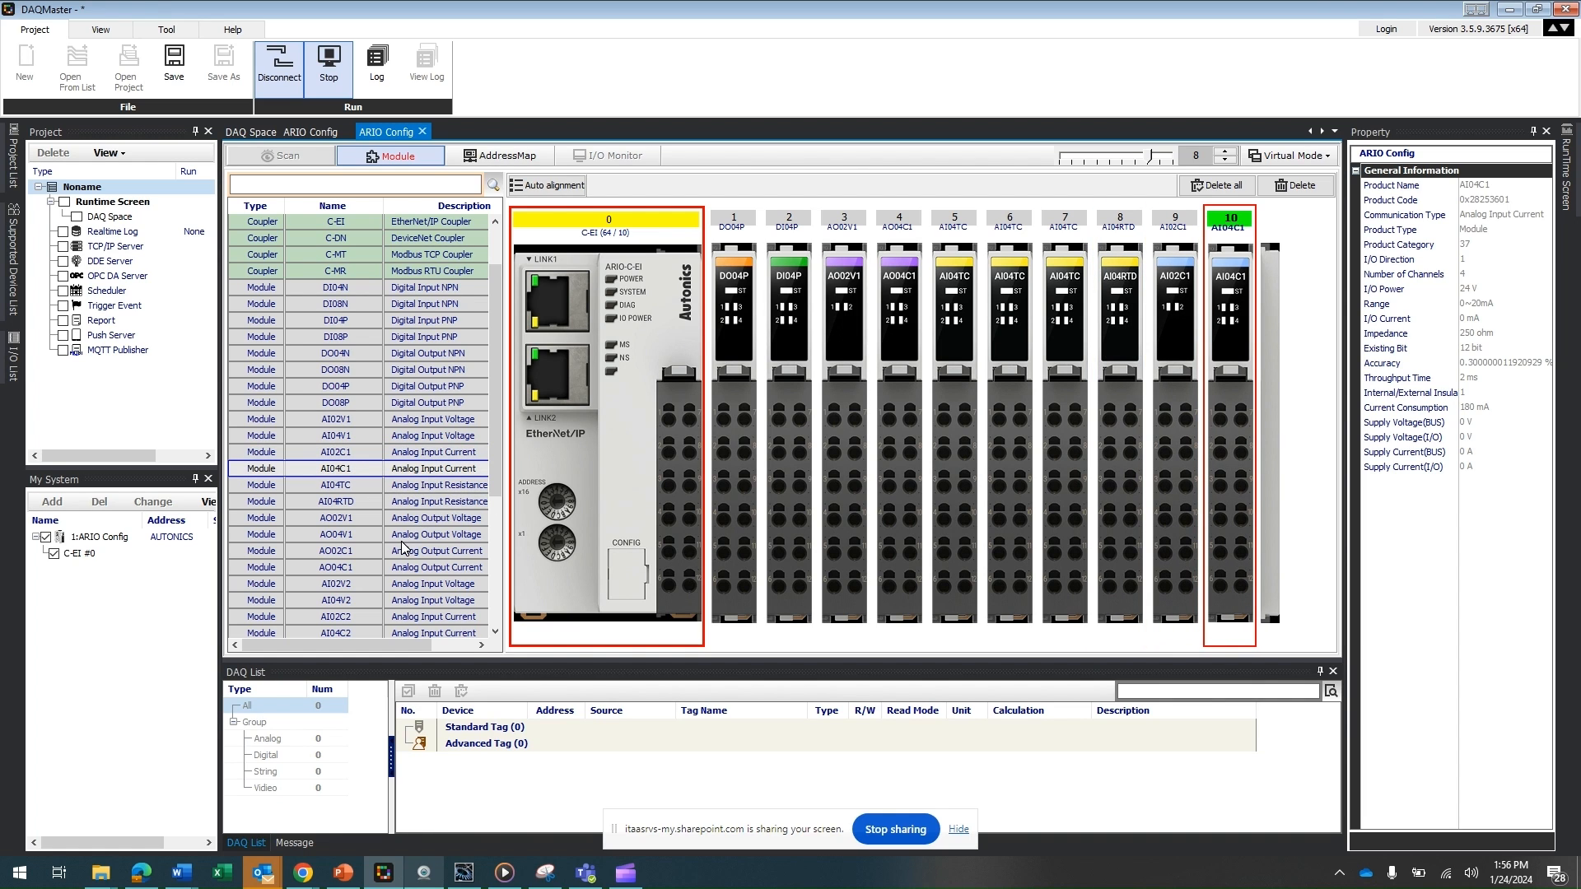
{"action": "double_click", "coordinate": [450, 437]}
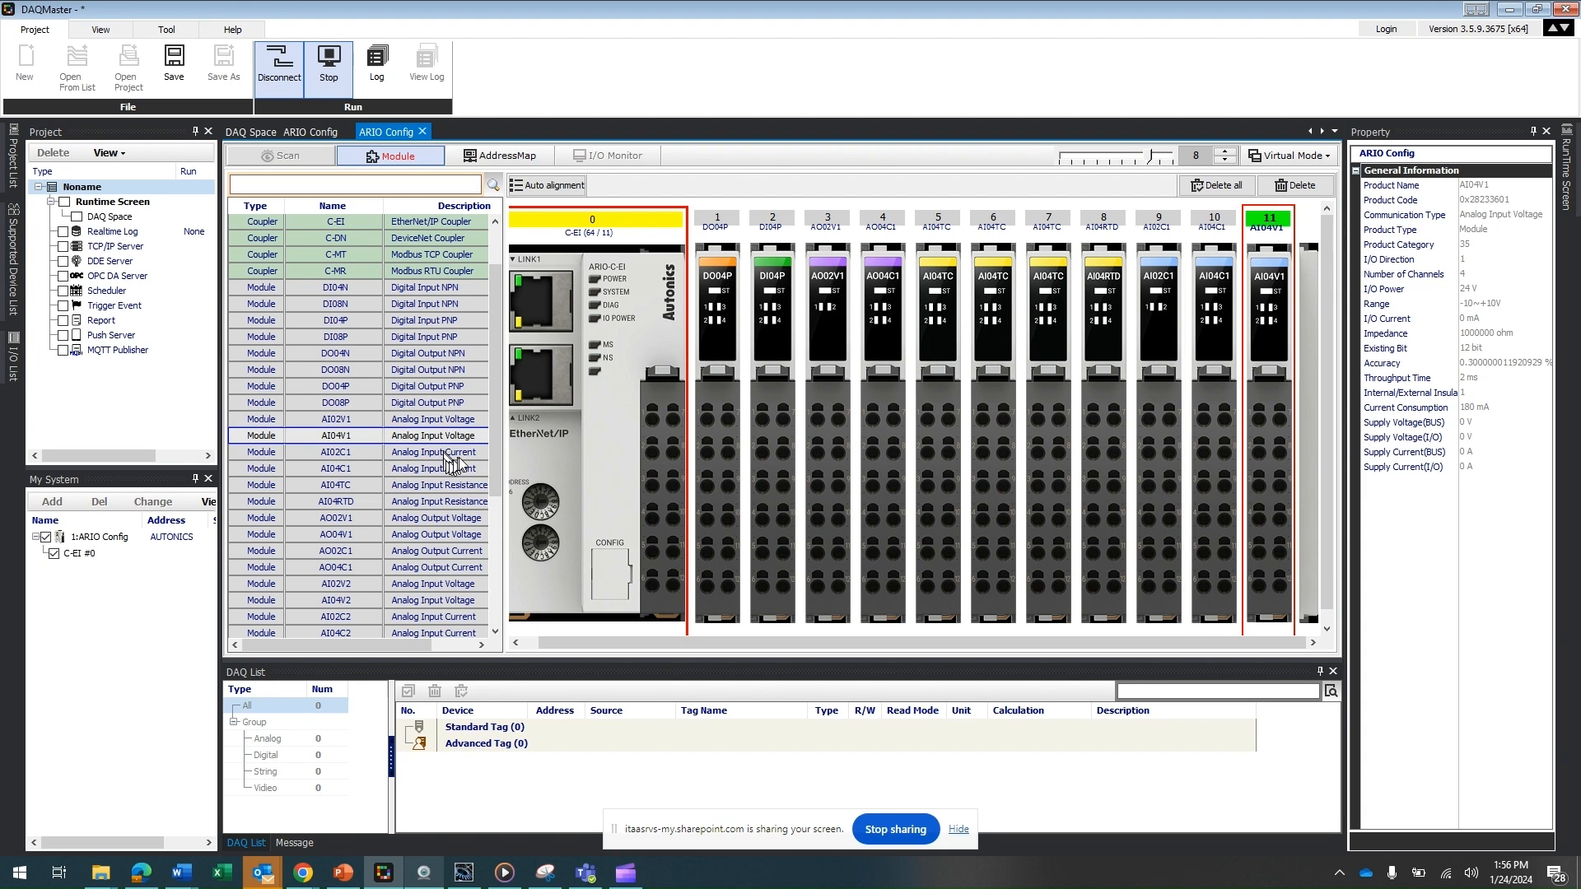
{"action": "left_click", "coordinate": [778, 394]}
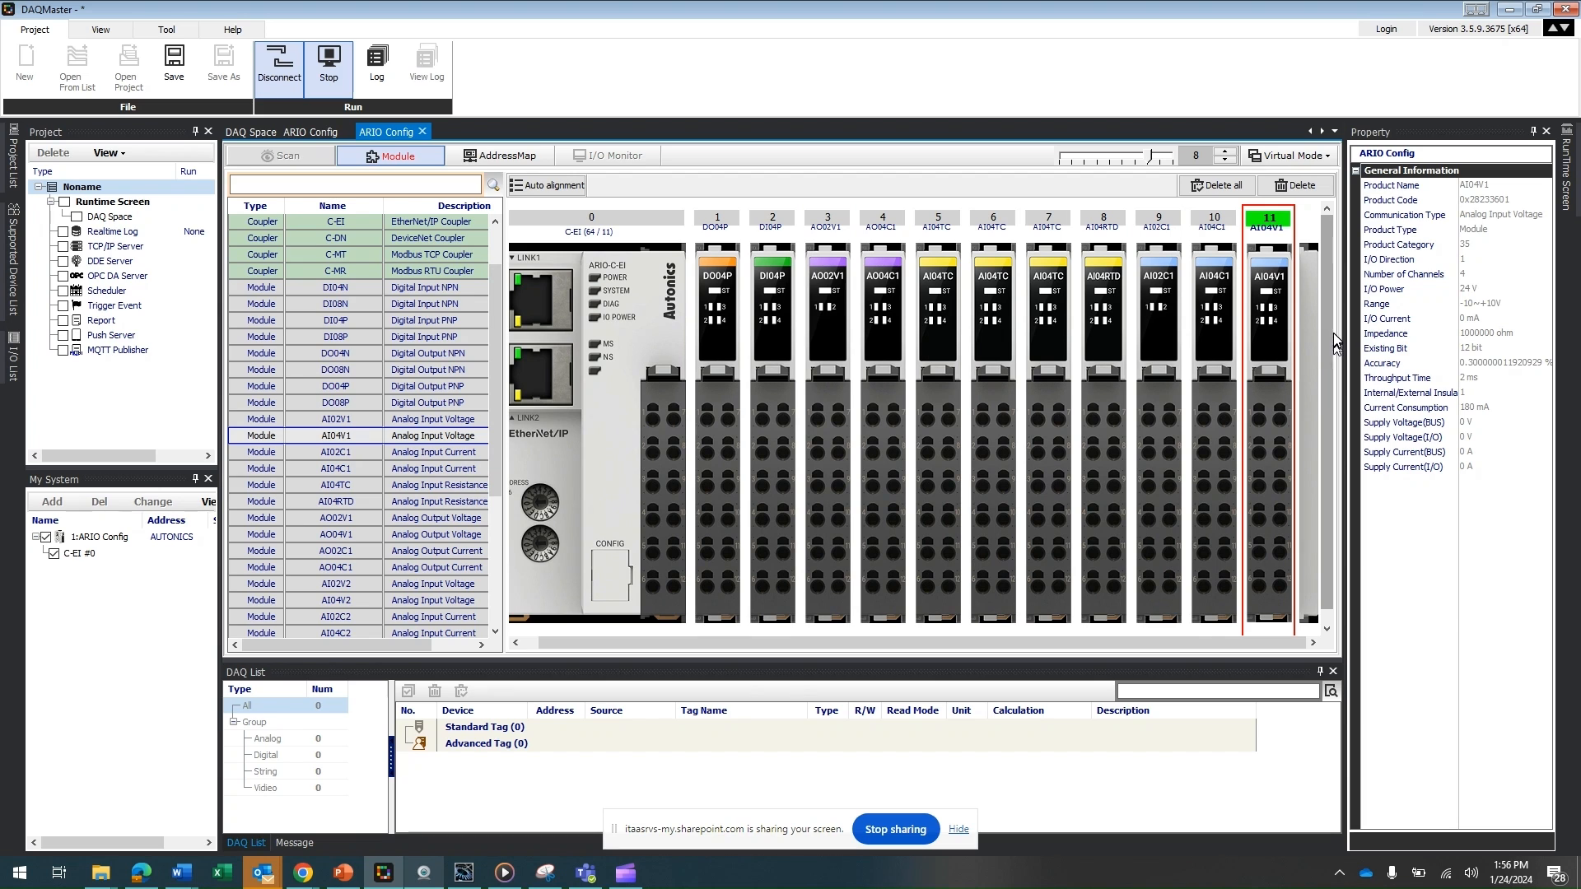
{"action": "left_click_drag", "start_coordinate": [1343, 327], "coordinate": [1411, 327]}
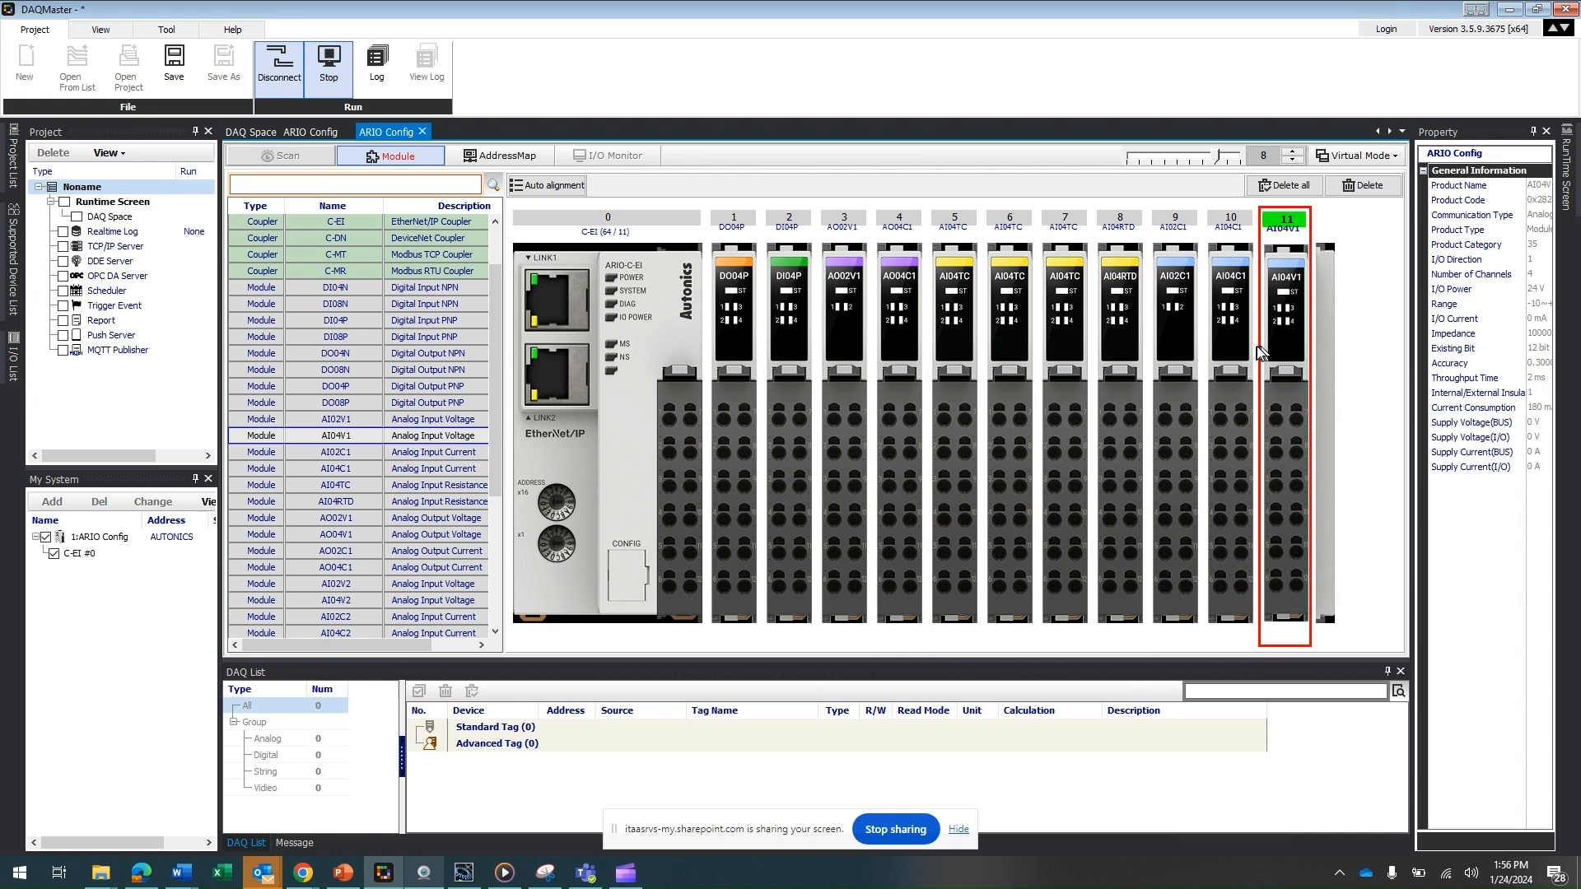
Step: Run Auto alignment on the virtual modules and widen the layout area to fit the complete rearranged rack
{"action": "left_click", "coordinate": [497, 587]}
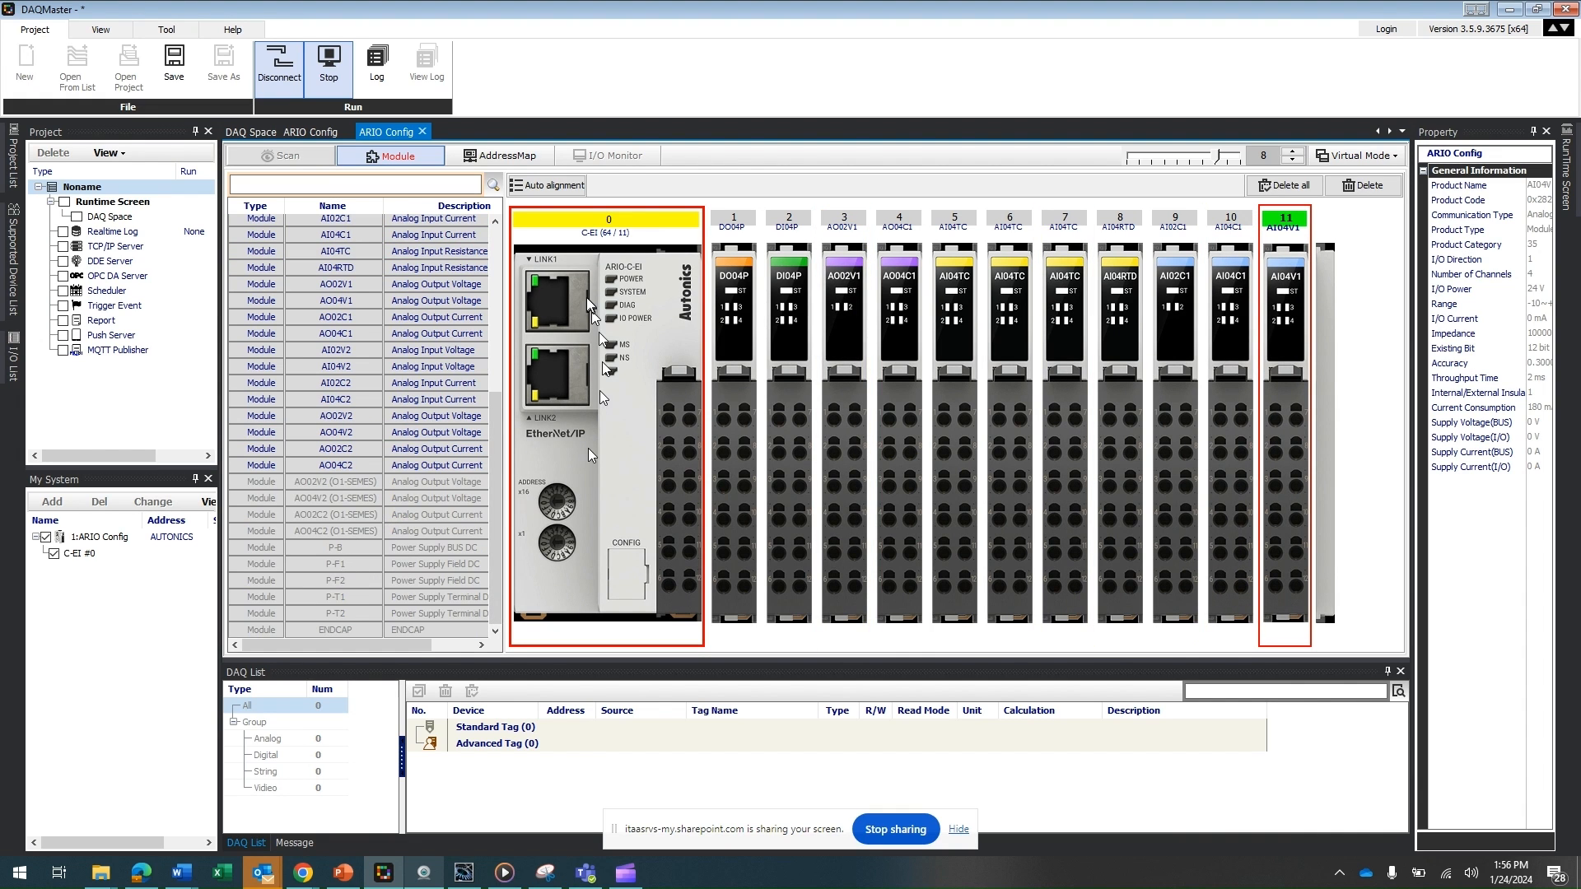
{"action": "left_click", "coordinate": [555, 186]}
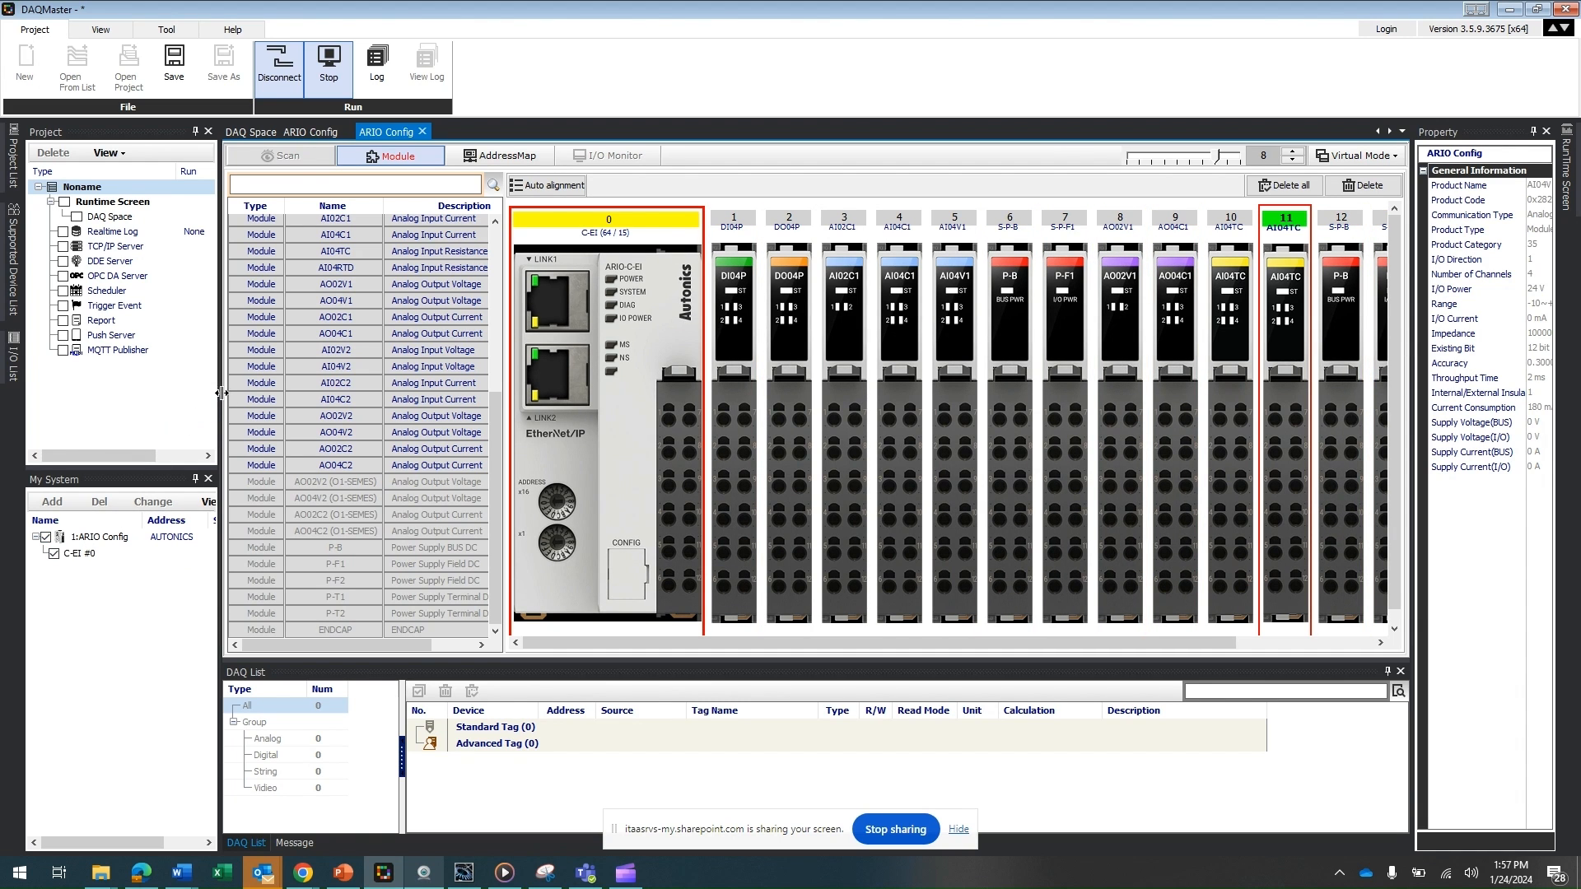
{"action": "left_click_drag", "start_coordinate": [221, 393], "coordinate": [136, 399]}
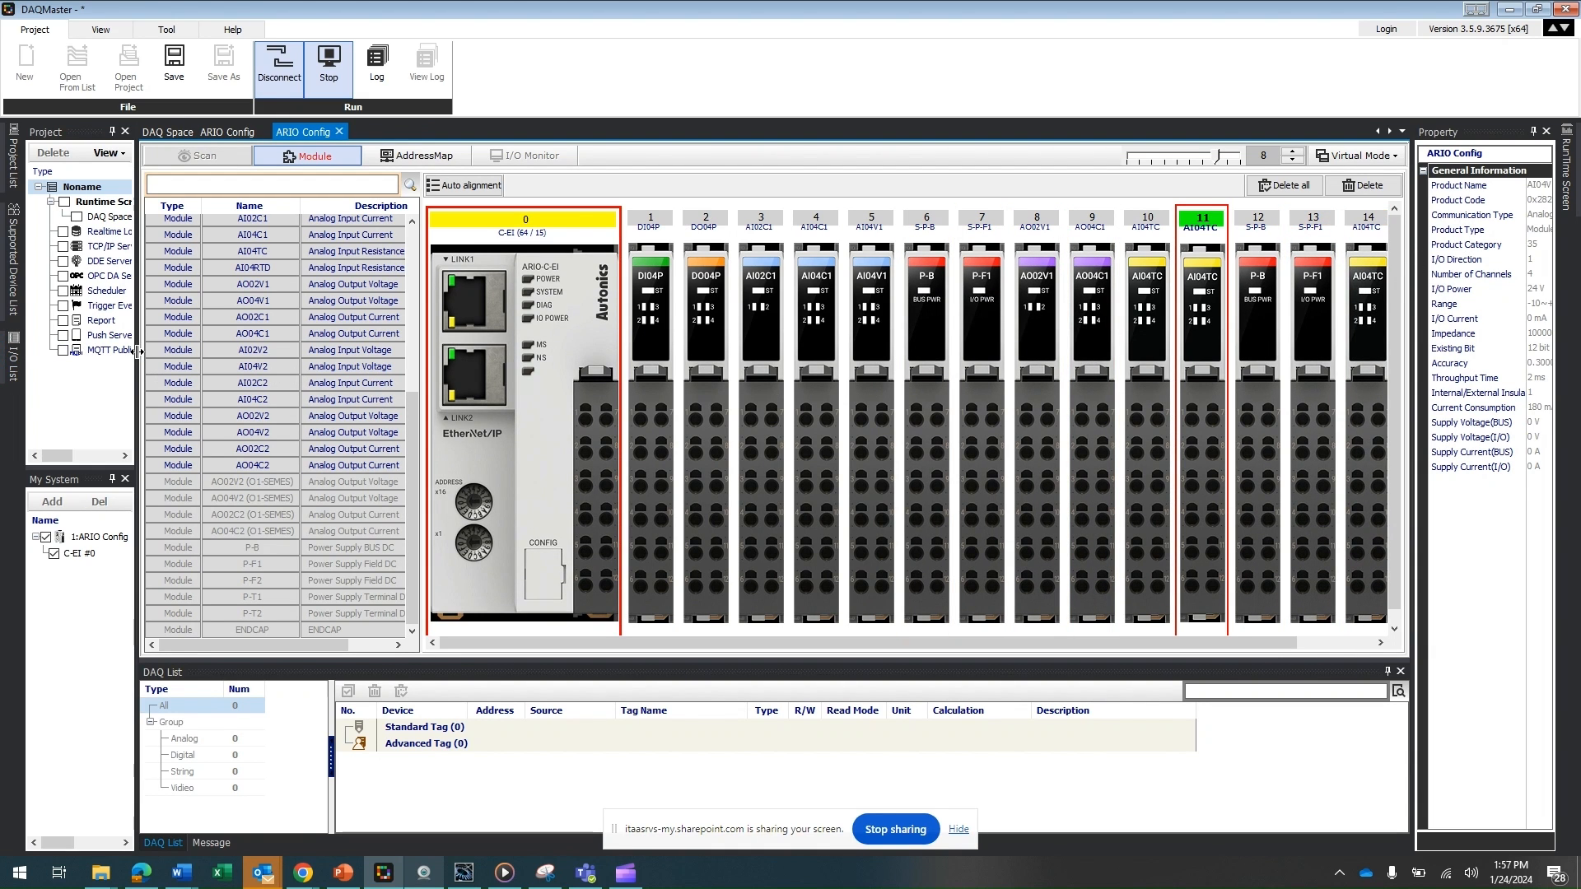
{"action": "left_click_drag", "start_coordinate": [137, 351], "coordinate": [74, 338]}
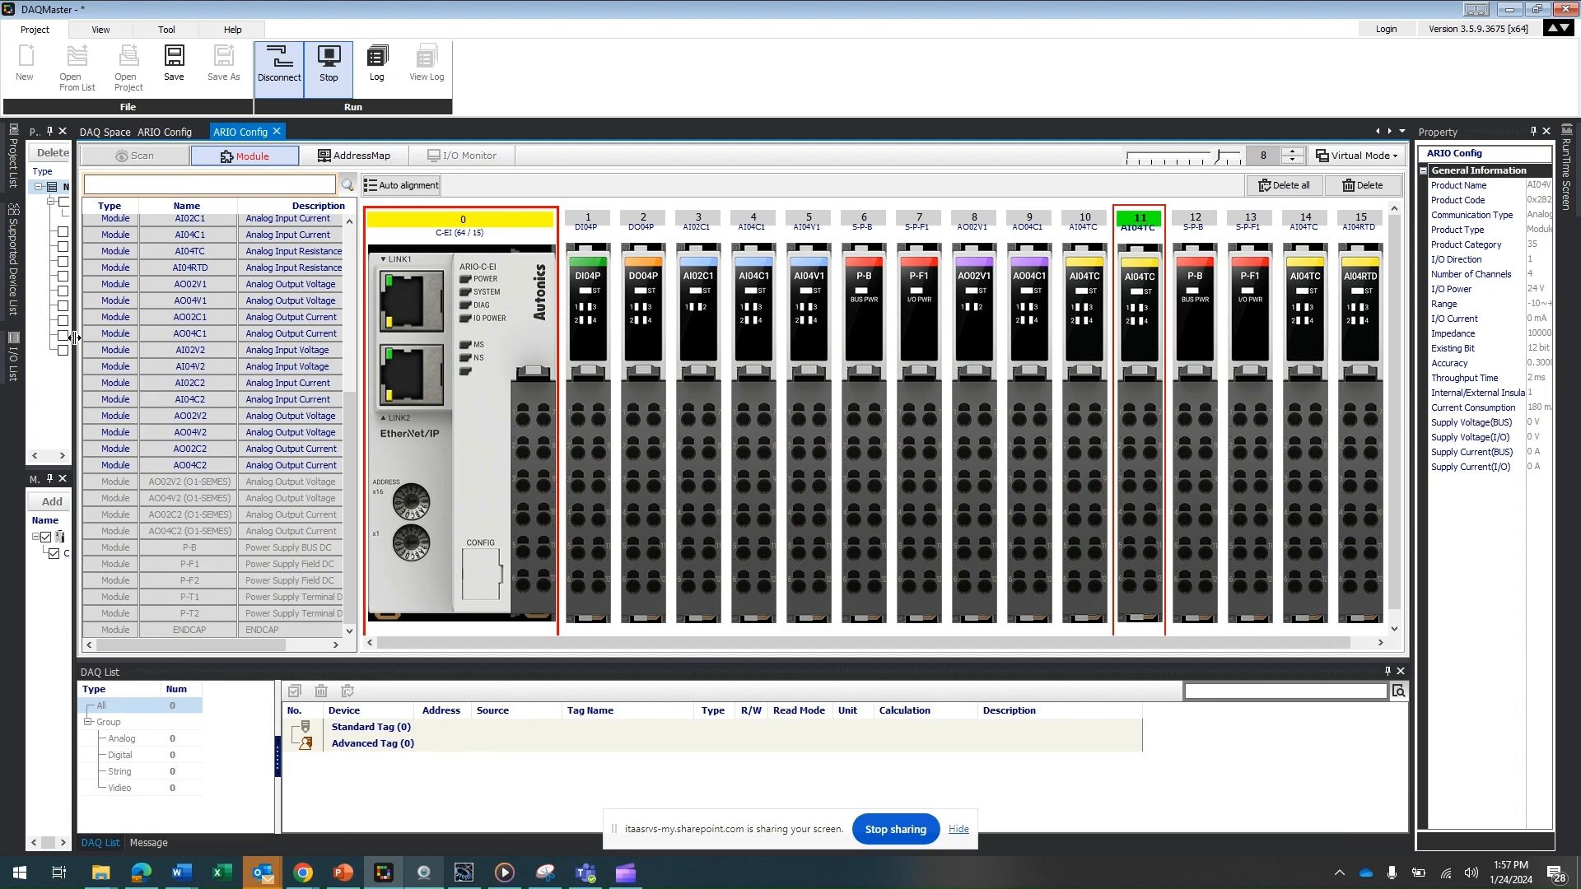